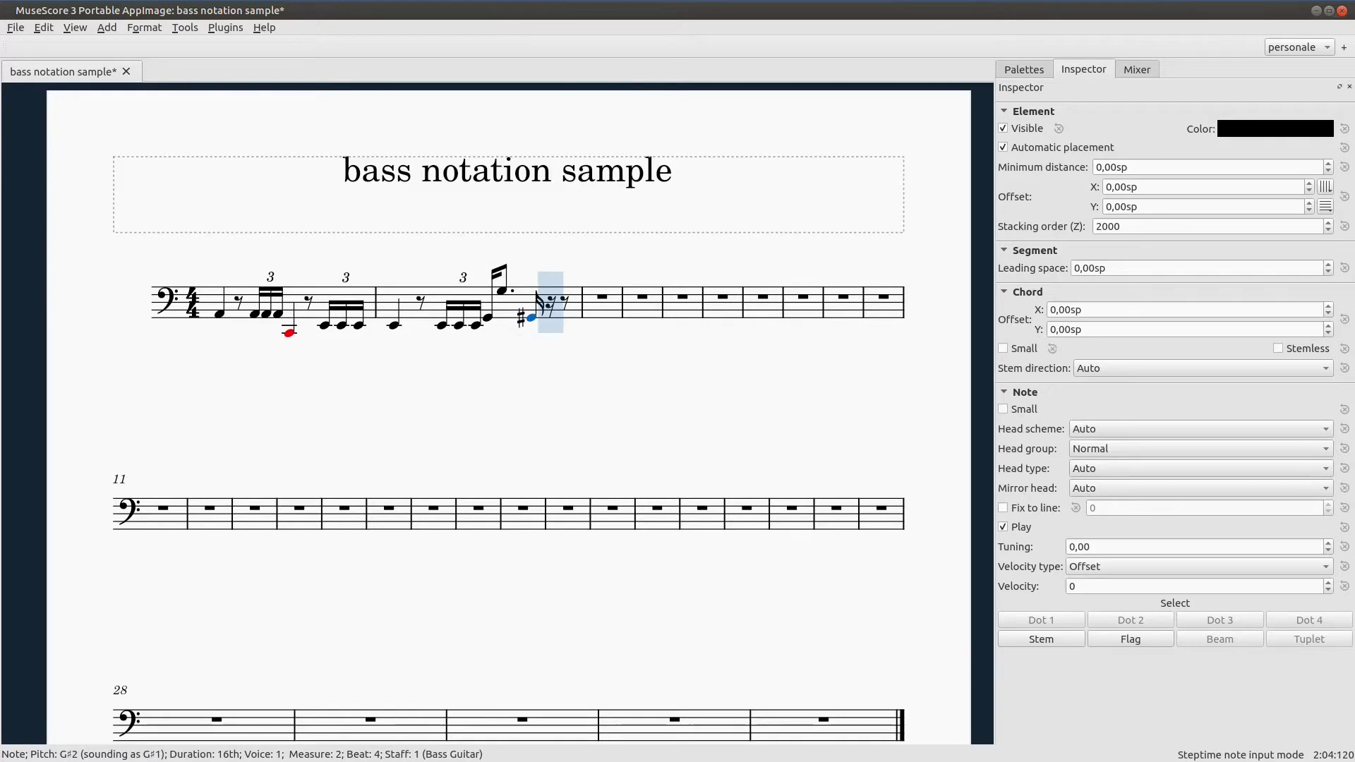
Enter a dotted eighth G♯3 after the sixteenth G♯2 to complete measure 2, and leave note input.
key(5)
key(period)
key(g)
key(ctrl+Up)
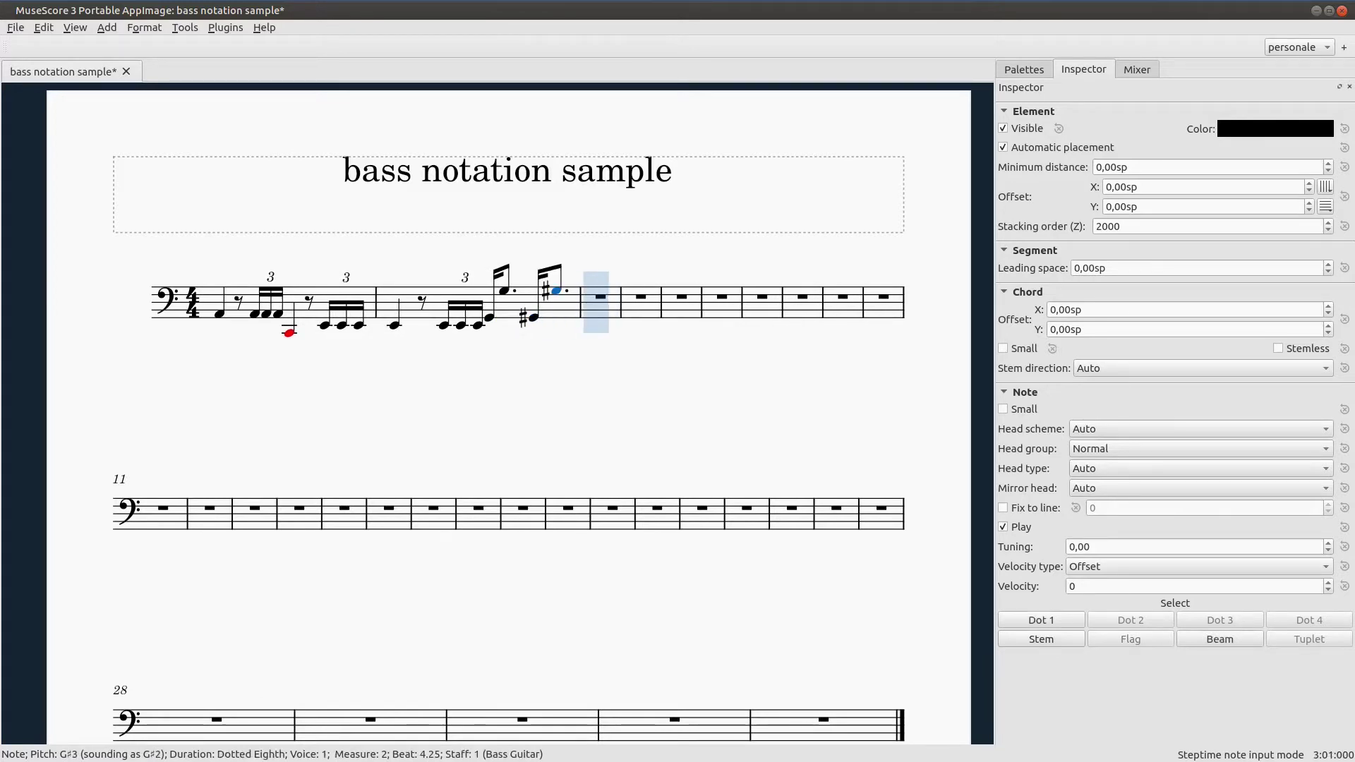
key(Escape)
key(Escape)
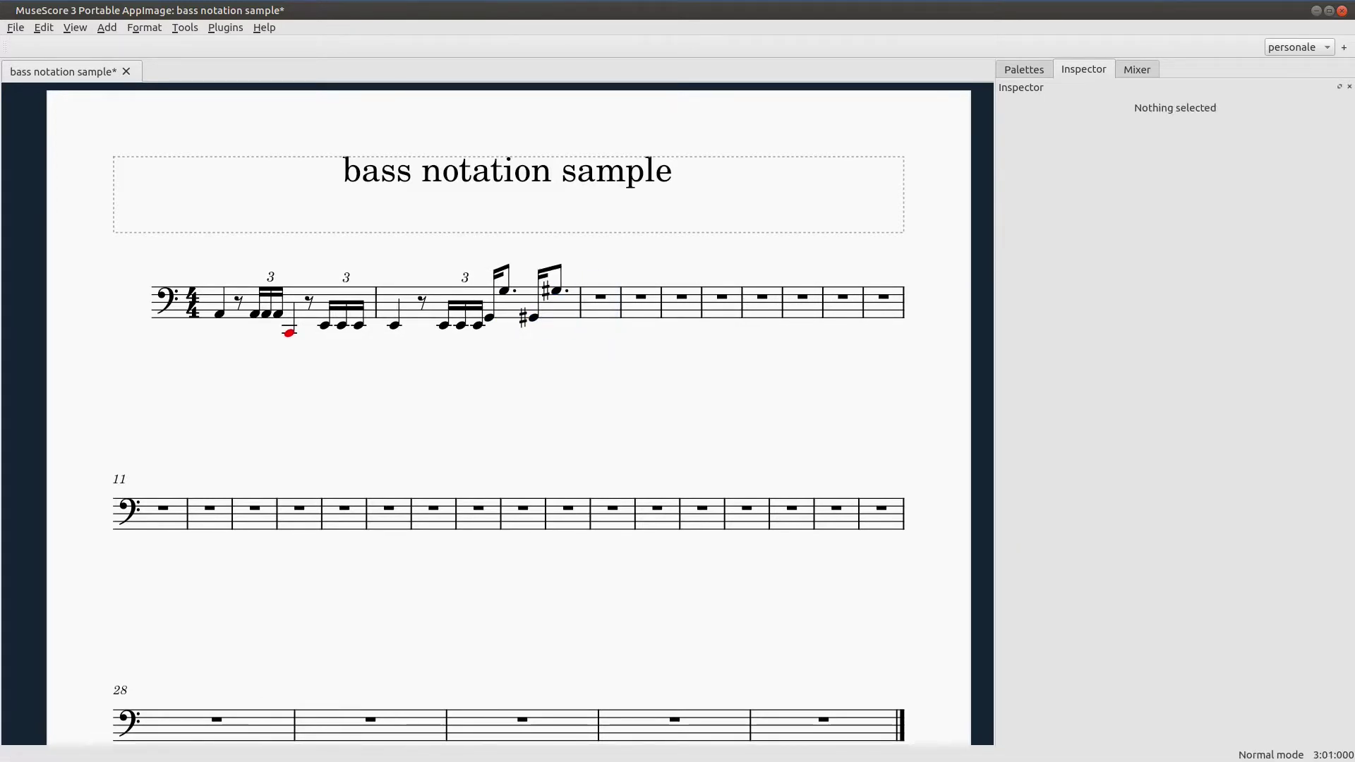
Delete all the empty measures from measure 3 to the end of the score.
click(601, 308)
key(ctrl+shift+End)
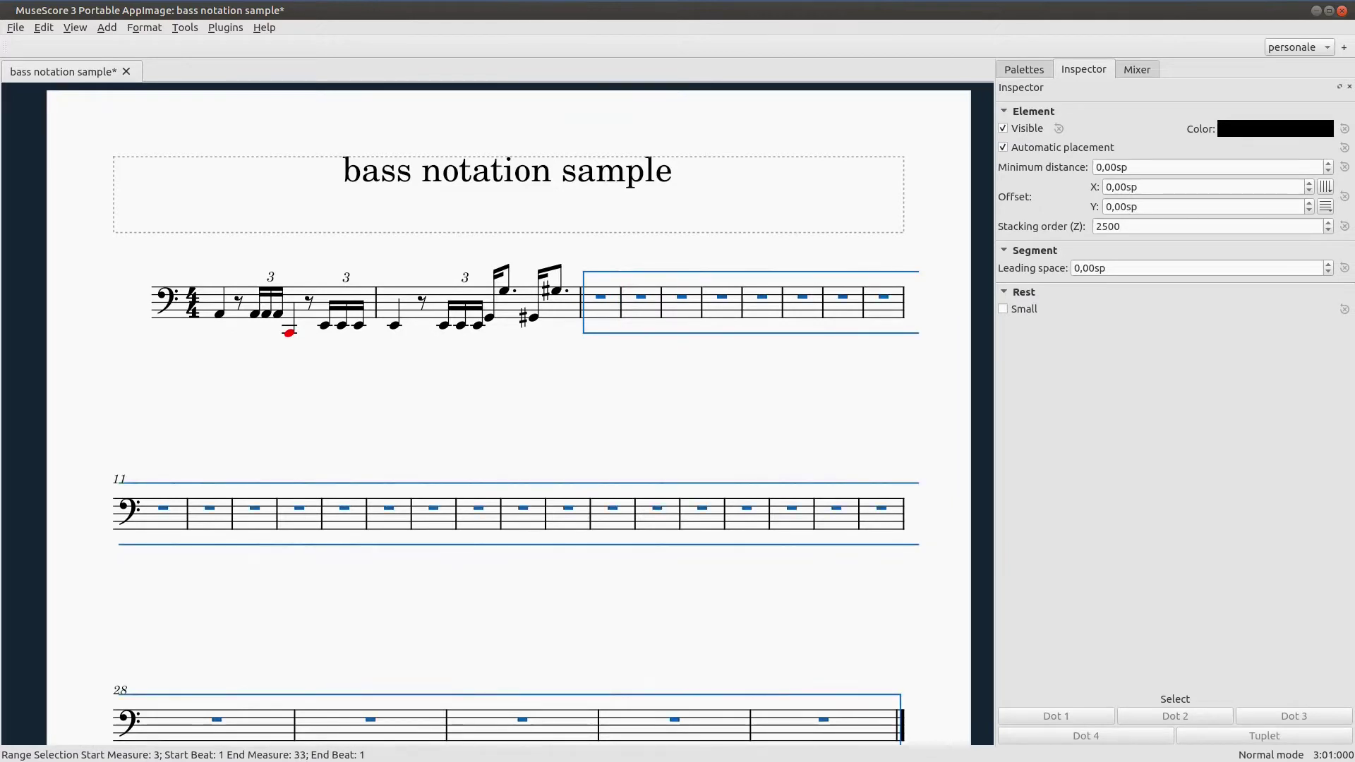
key(ctrl+Delete)
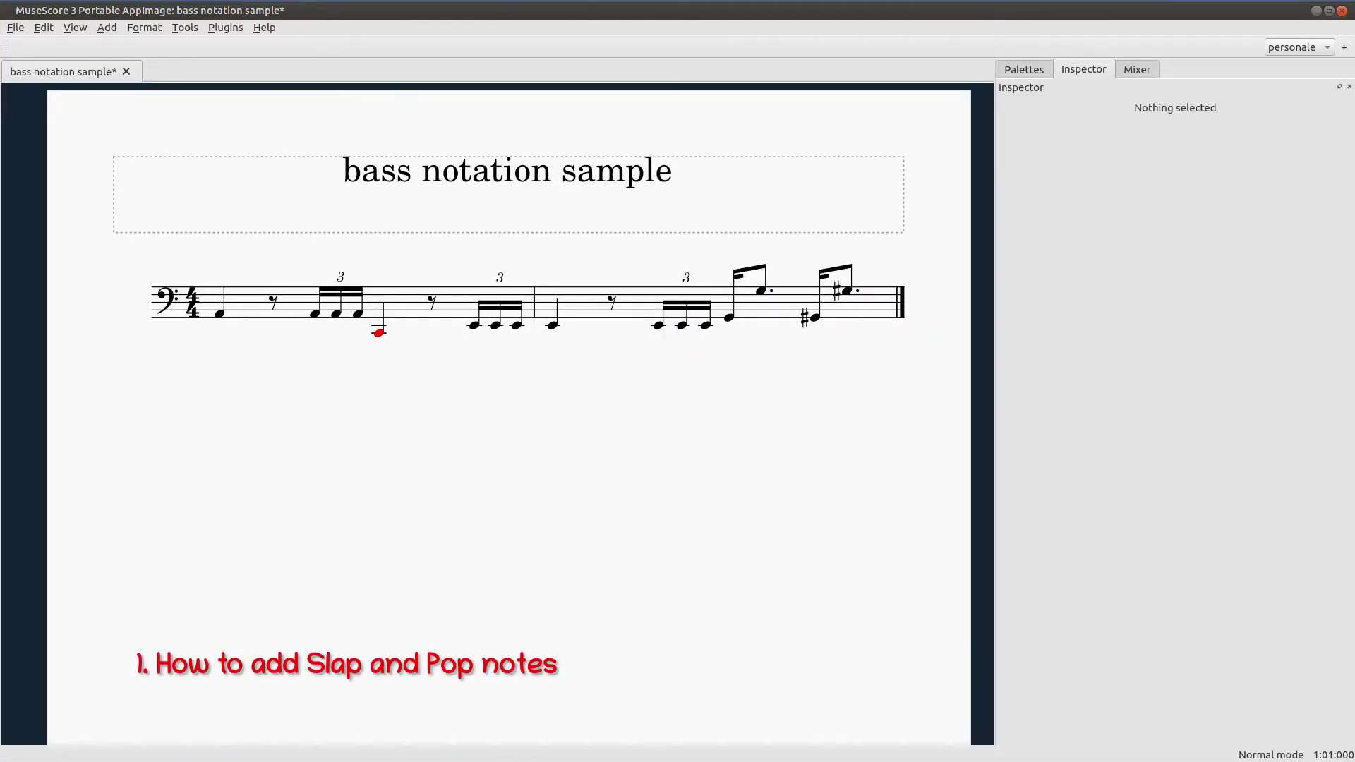
Add the staff text "T" to the sixteenth G2 on beat 3 of measure 2.
click(729, 318)
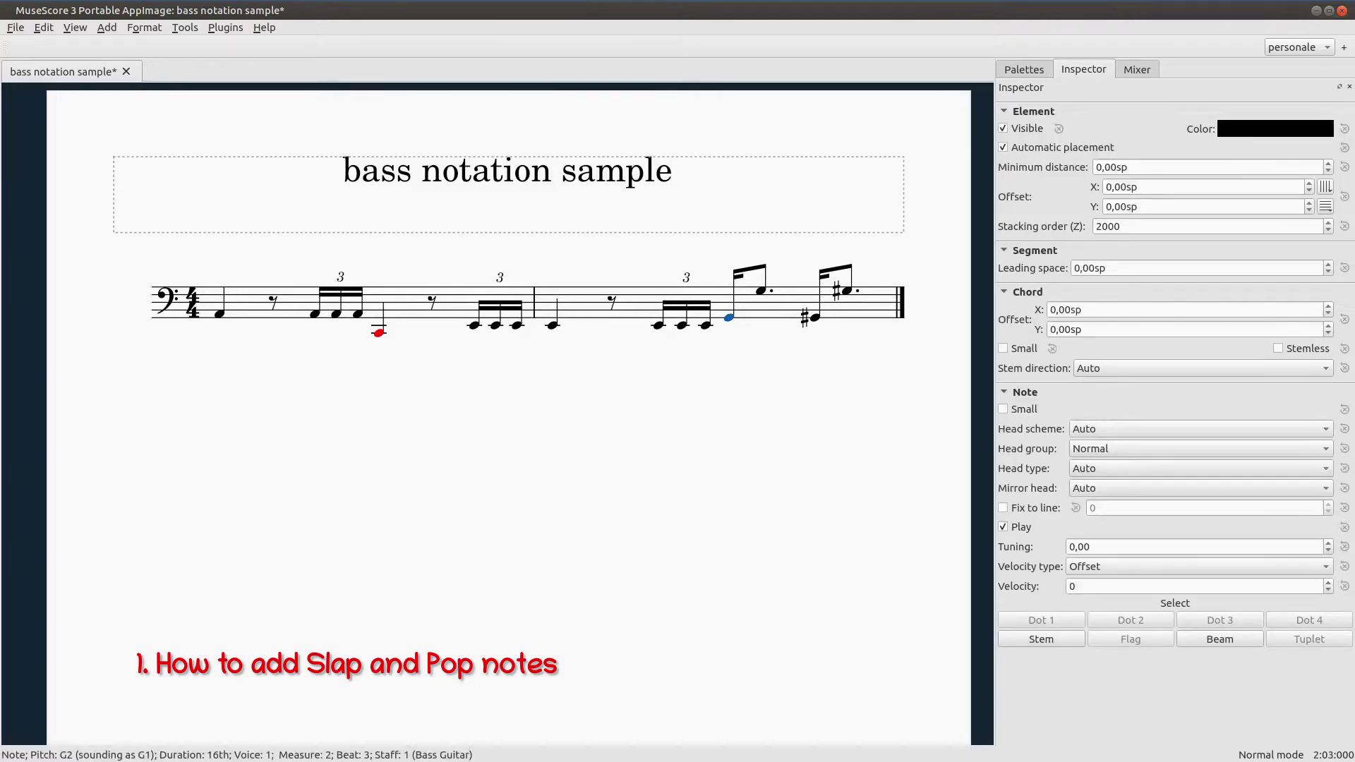
drag(636, 451, 574, 476)
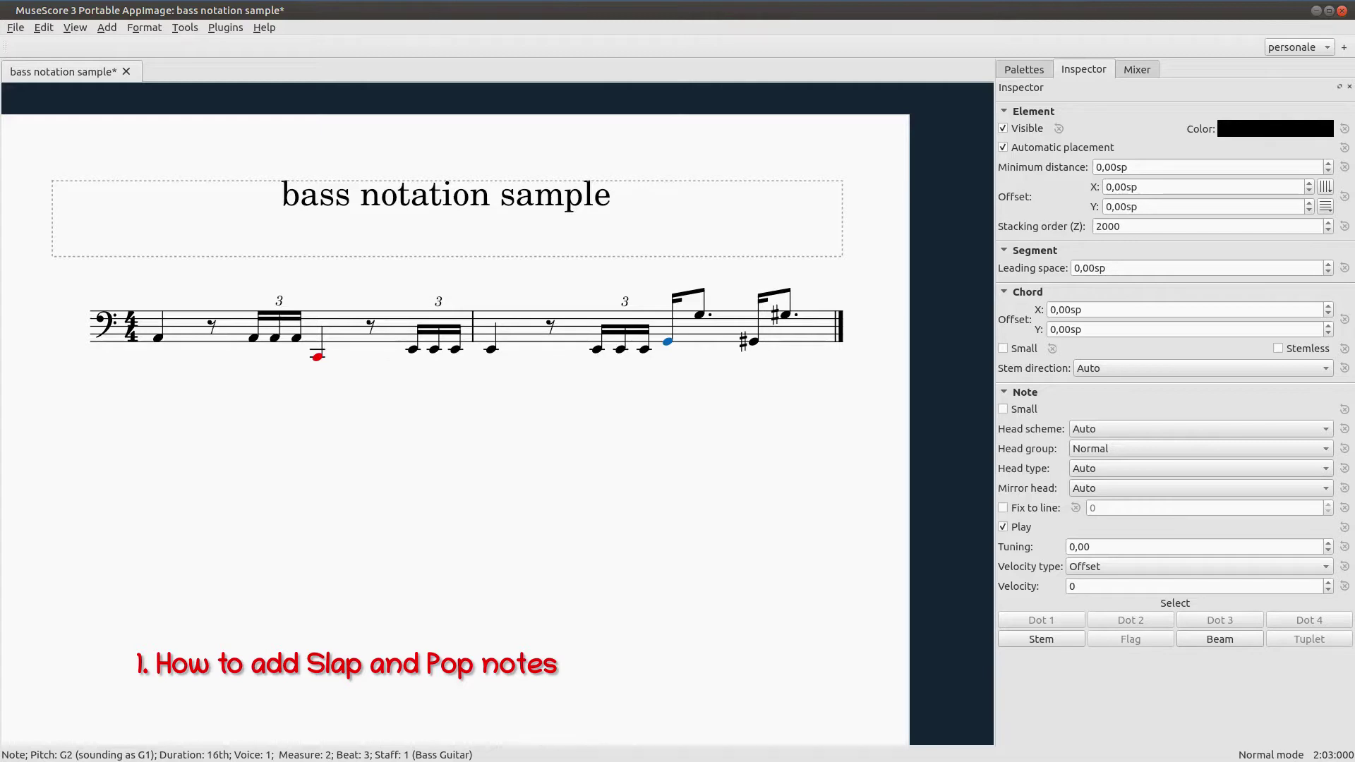
key(ctrl+t)
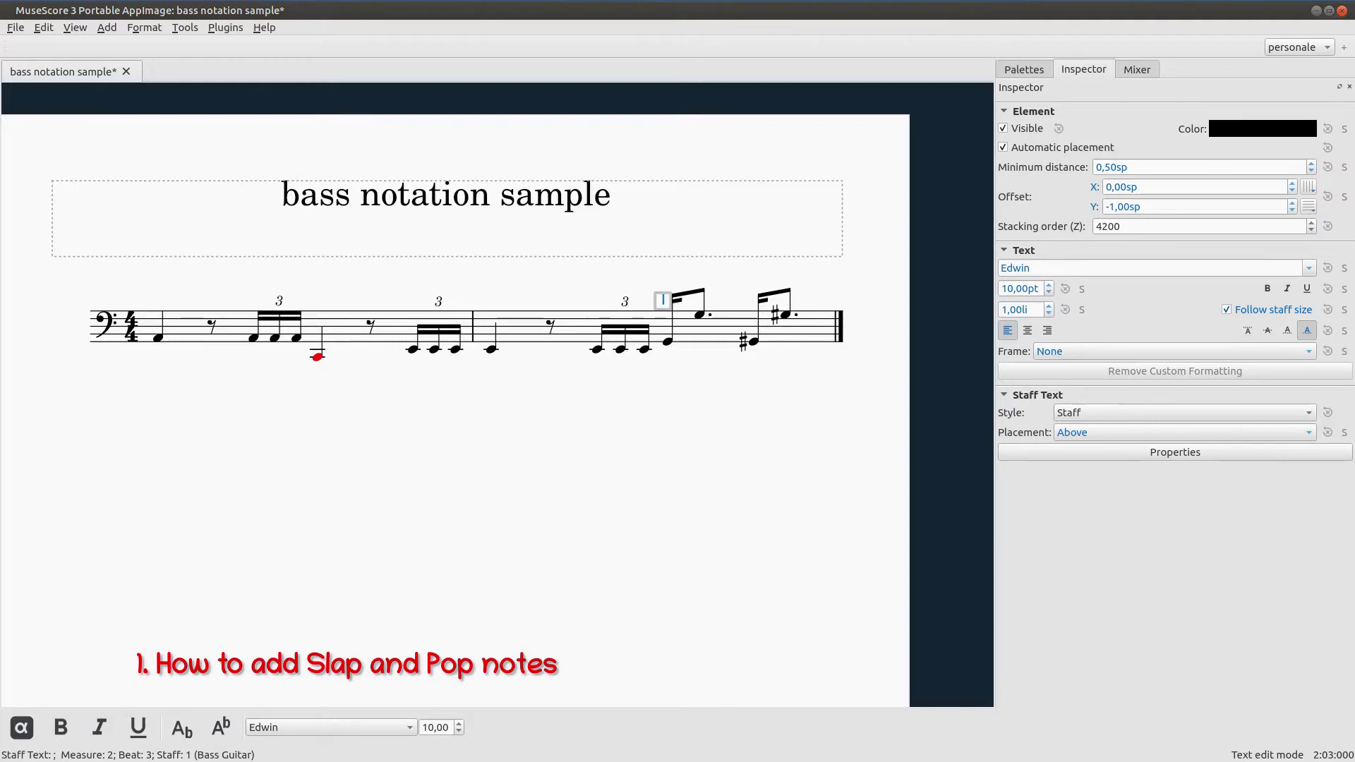
text(T)
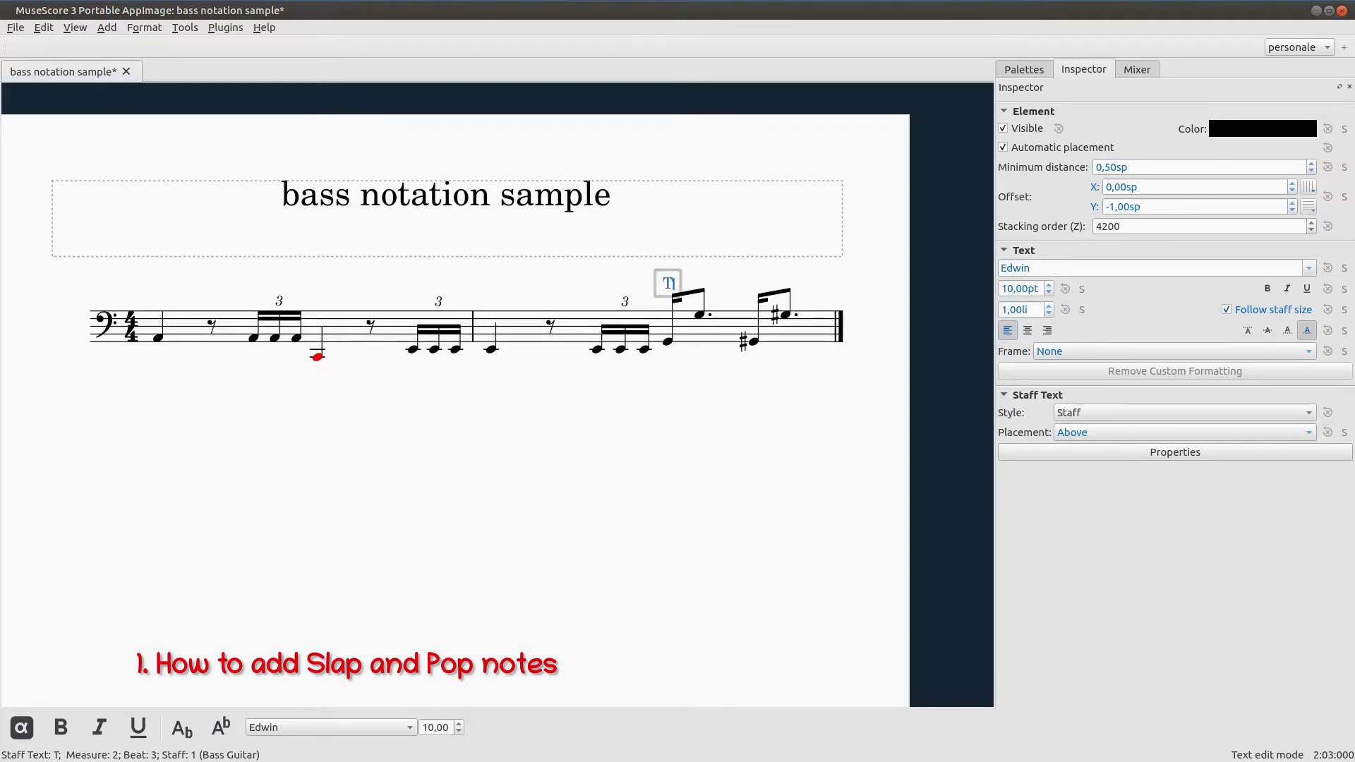
key(Escape)
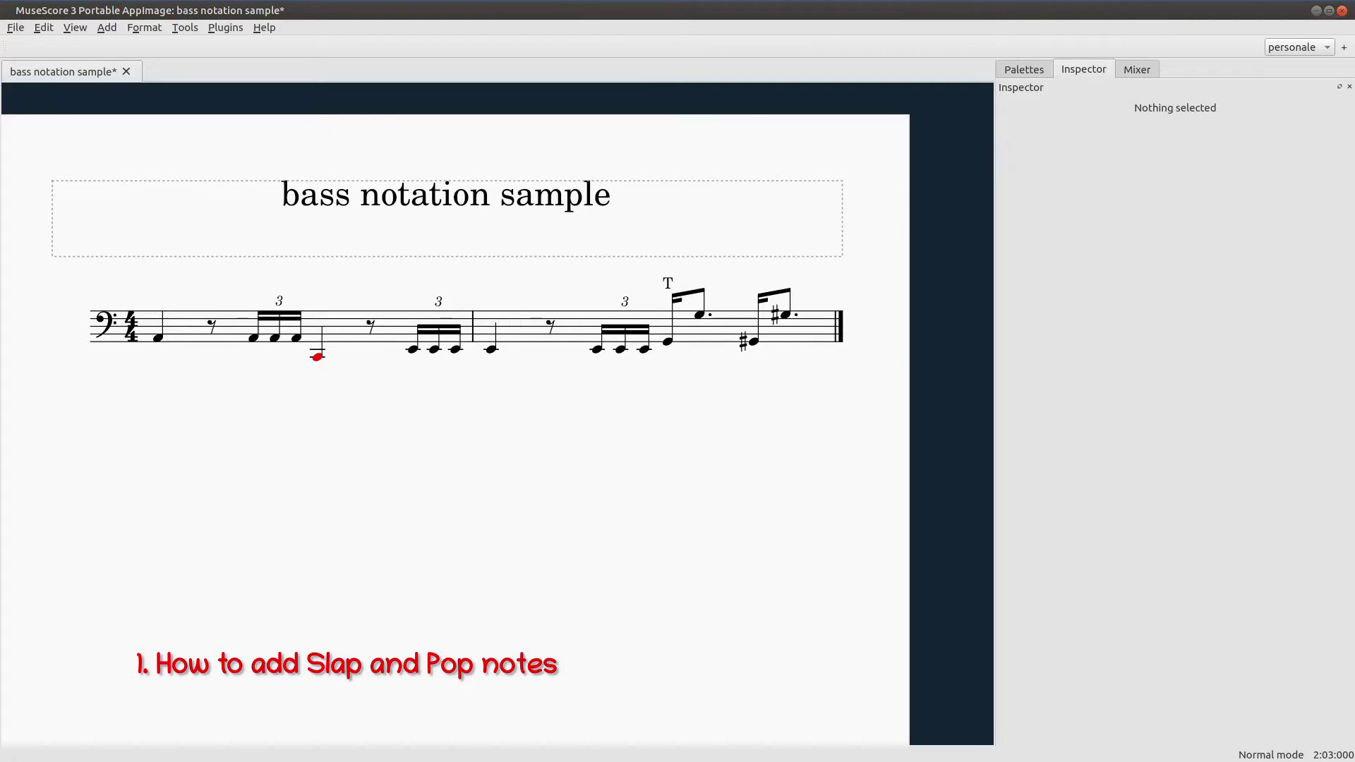
Add the staff text "P" to the dotted eighth G3 following the T note in measure 2.
click(700, 314)
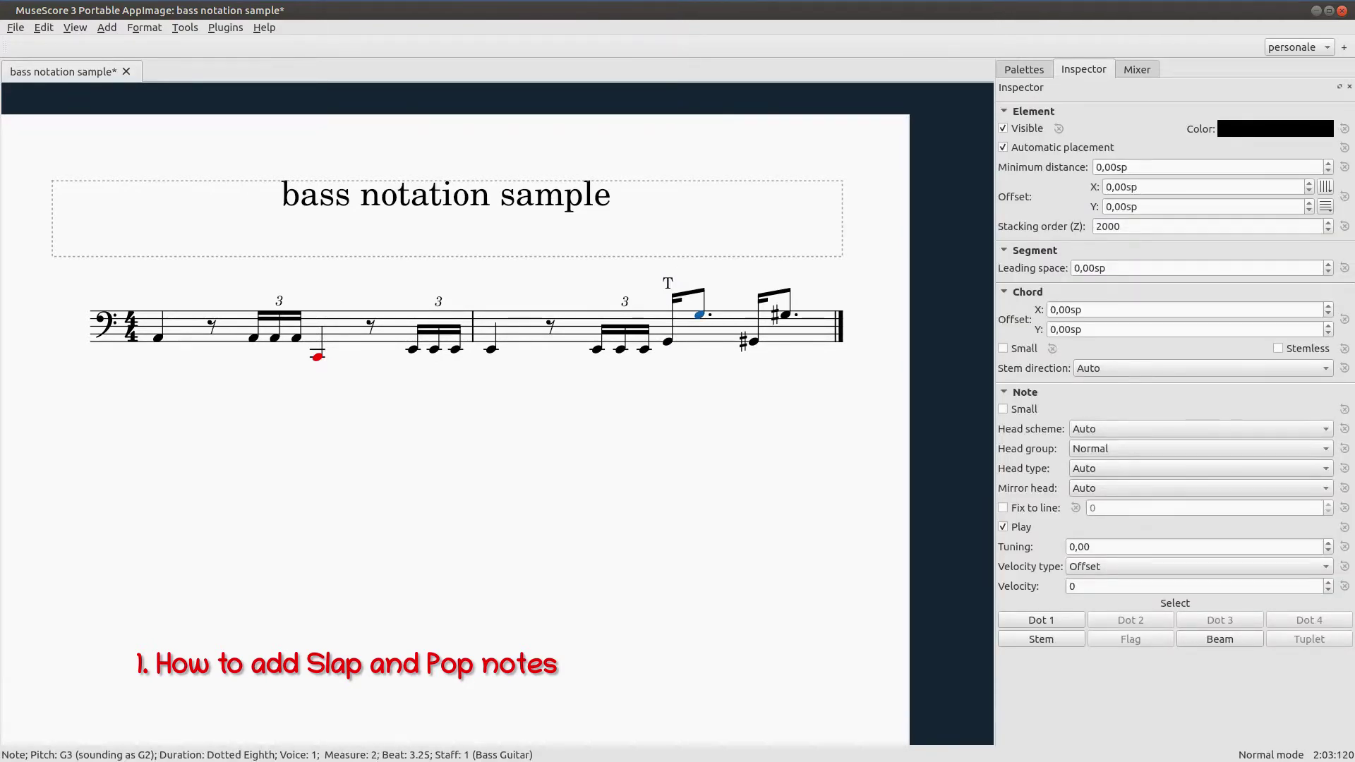
key(ctrl+t)
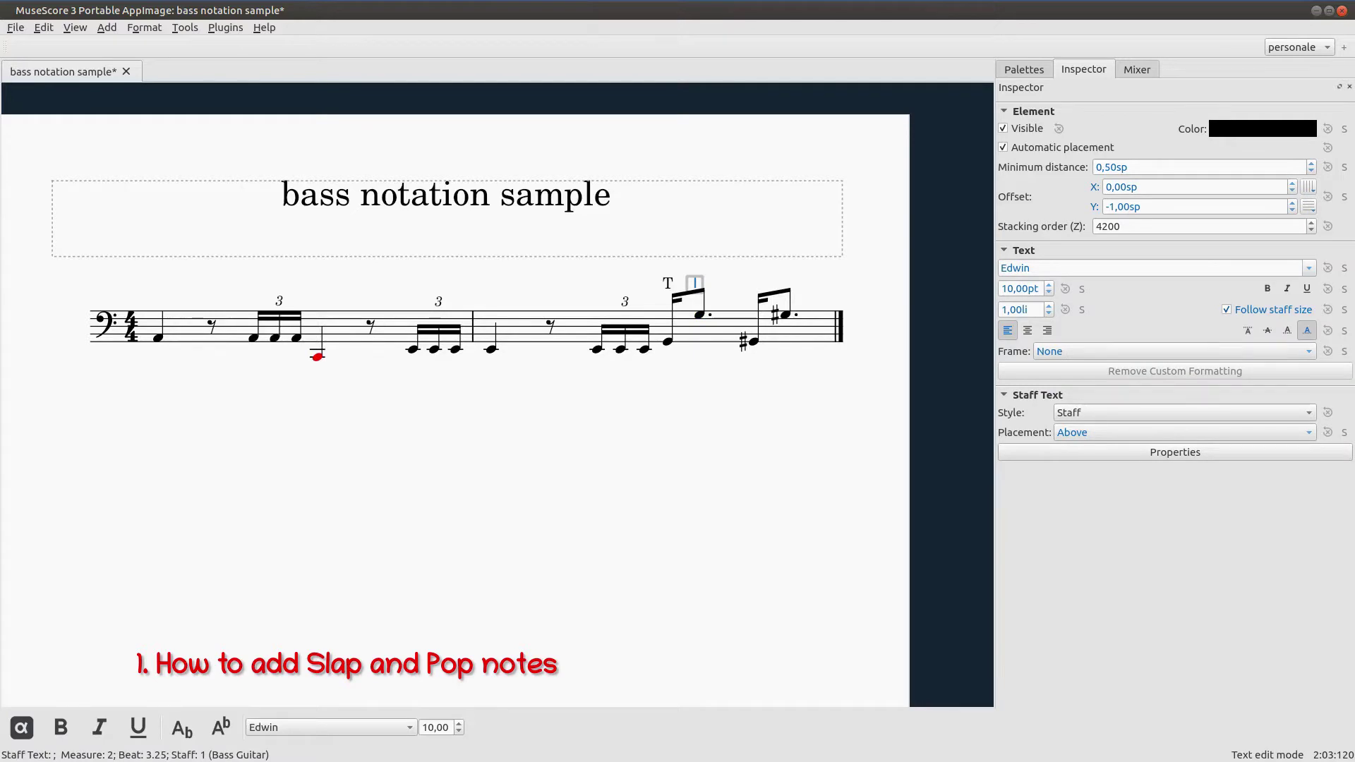
text(P)
key(Escape)
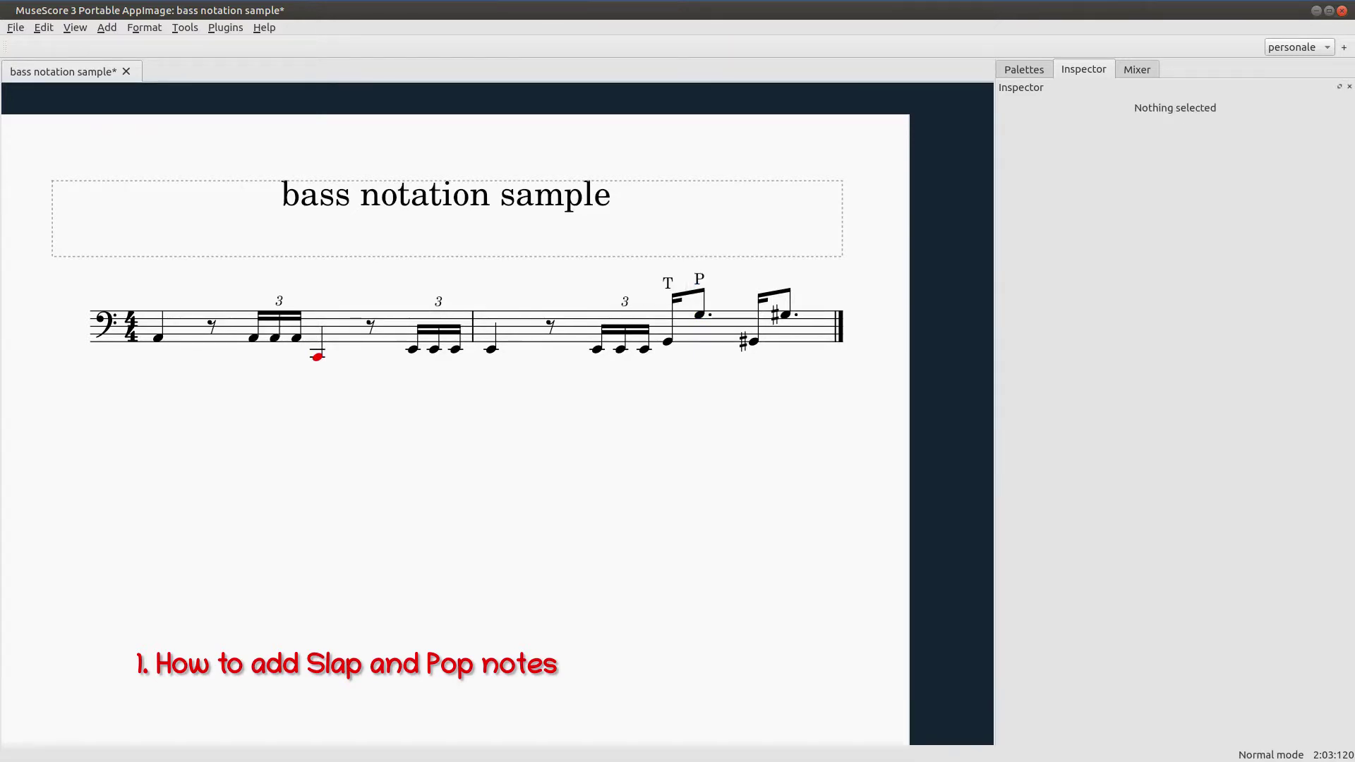
Flip both the T and P staff texts to below the staff.
click(668, 283)
ctrl+click(700, 279)
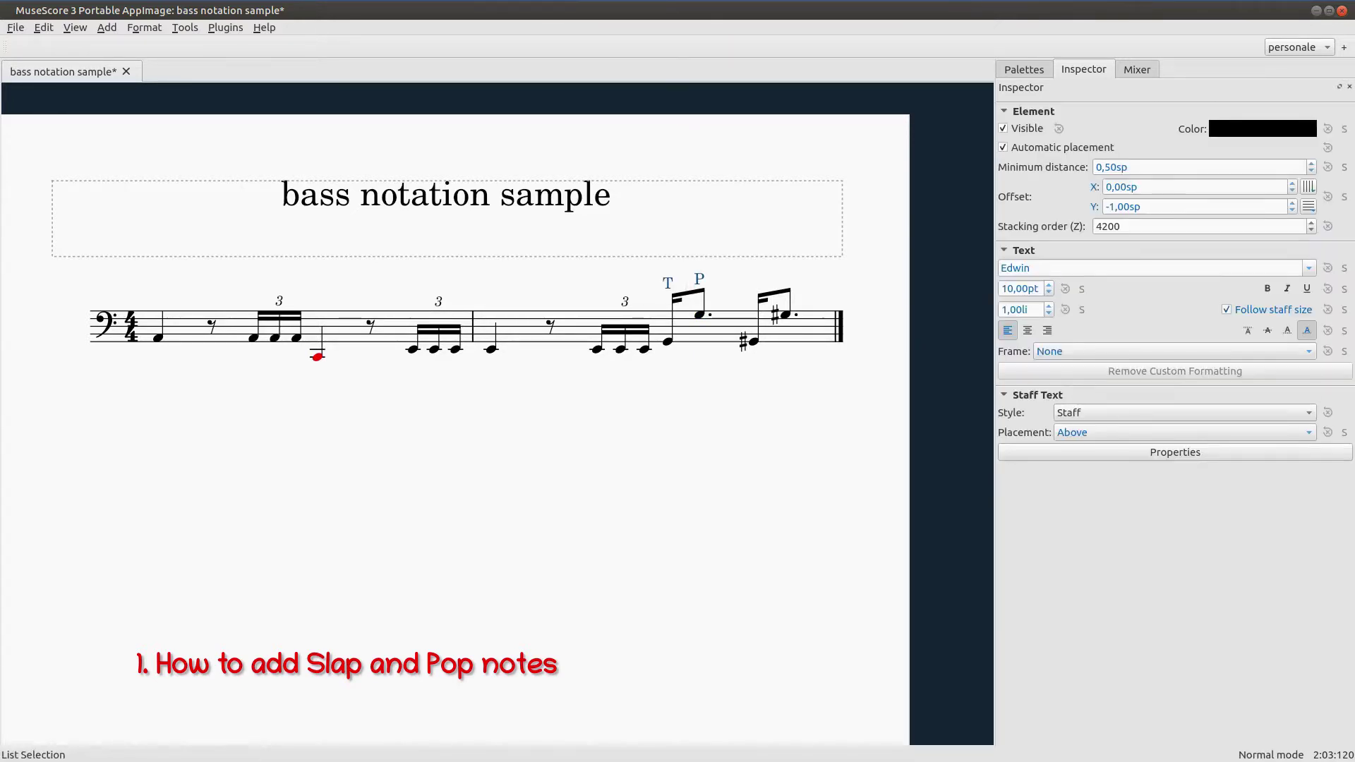
key(x)
key(Escape)
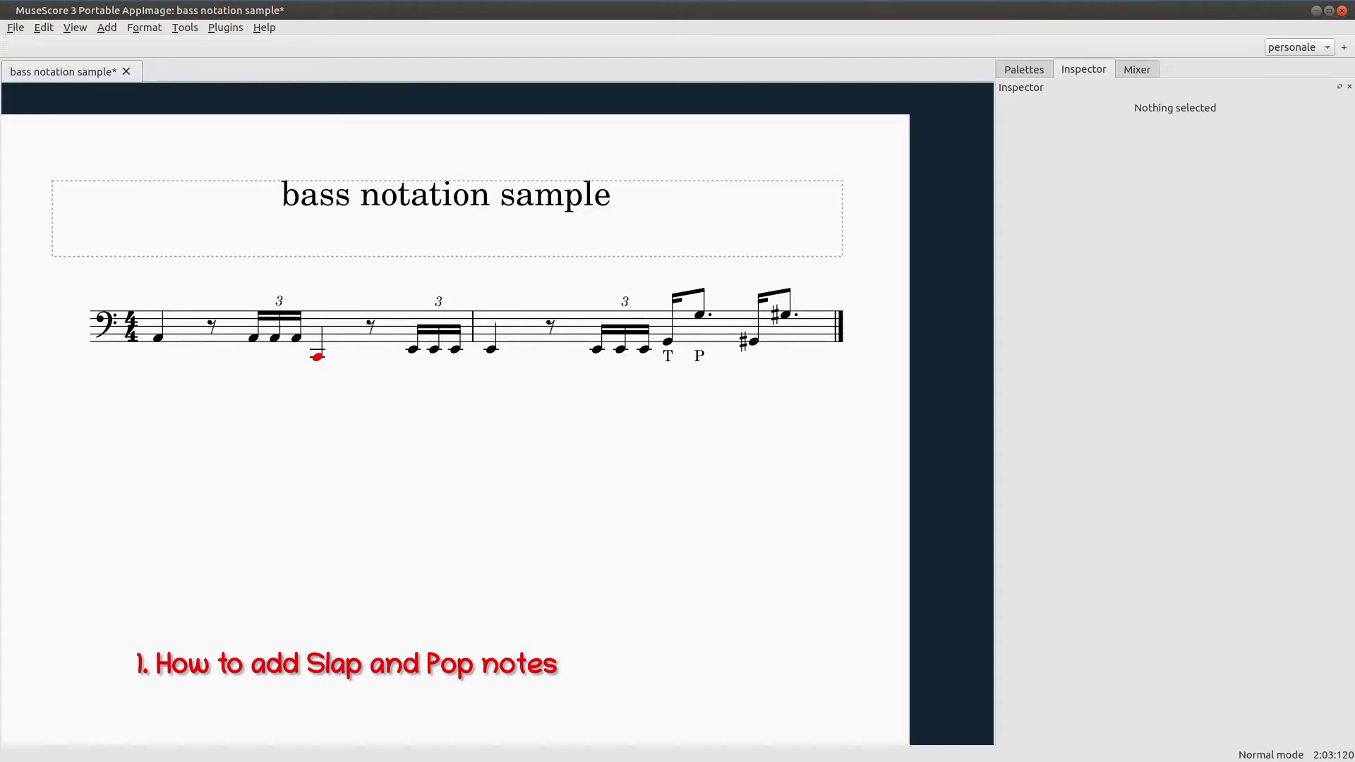
In the T text's Staff Text Properties, switch voice 1 to the slap channel.
click(668, 357)
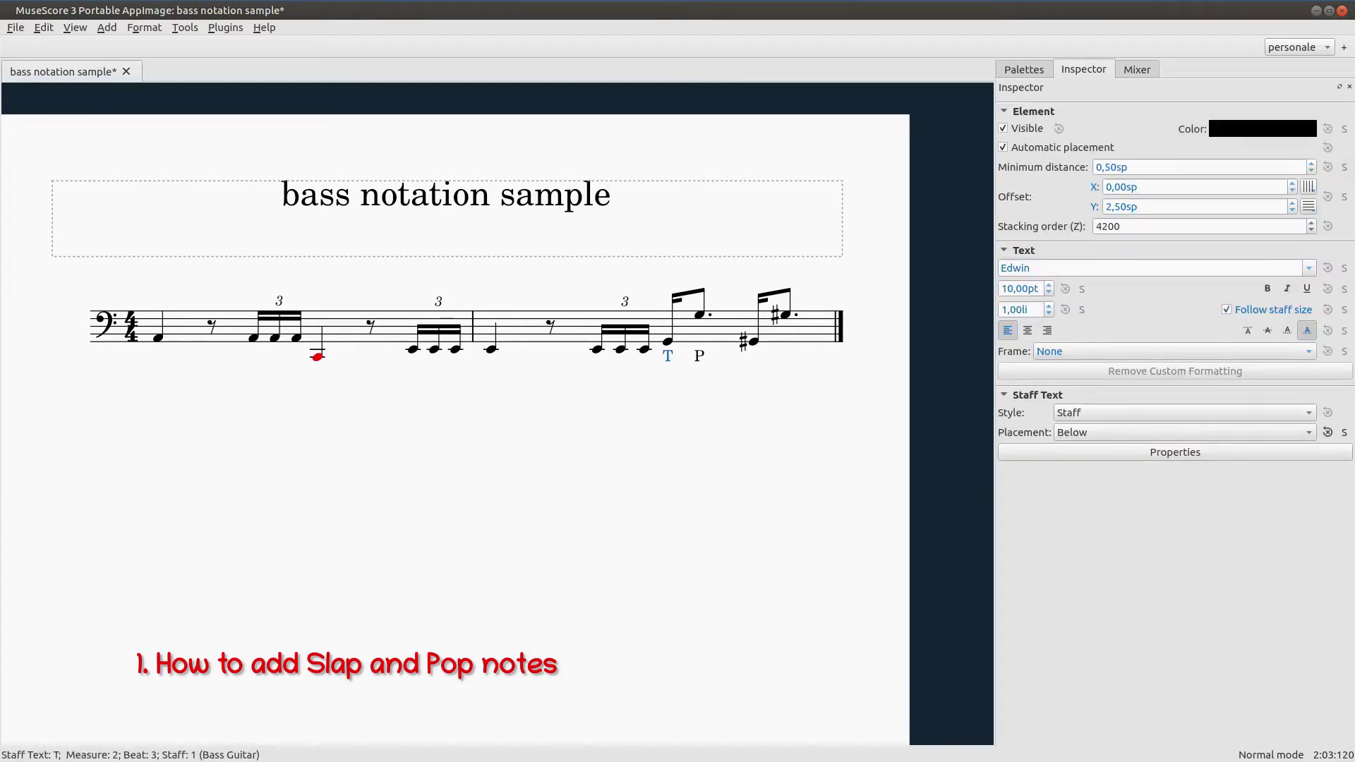
key(Escape)
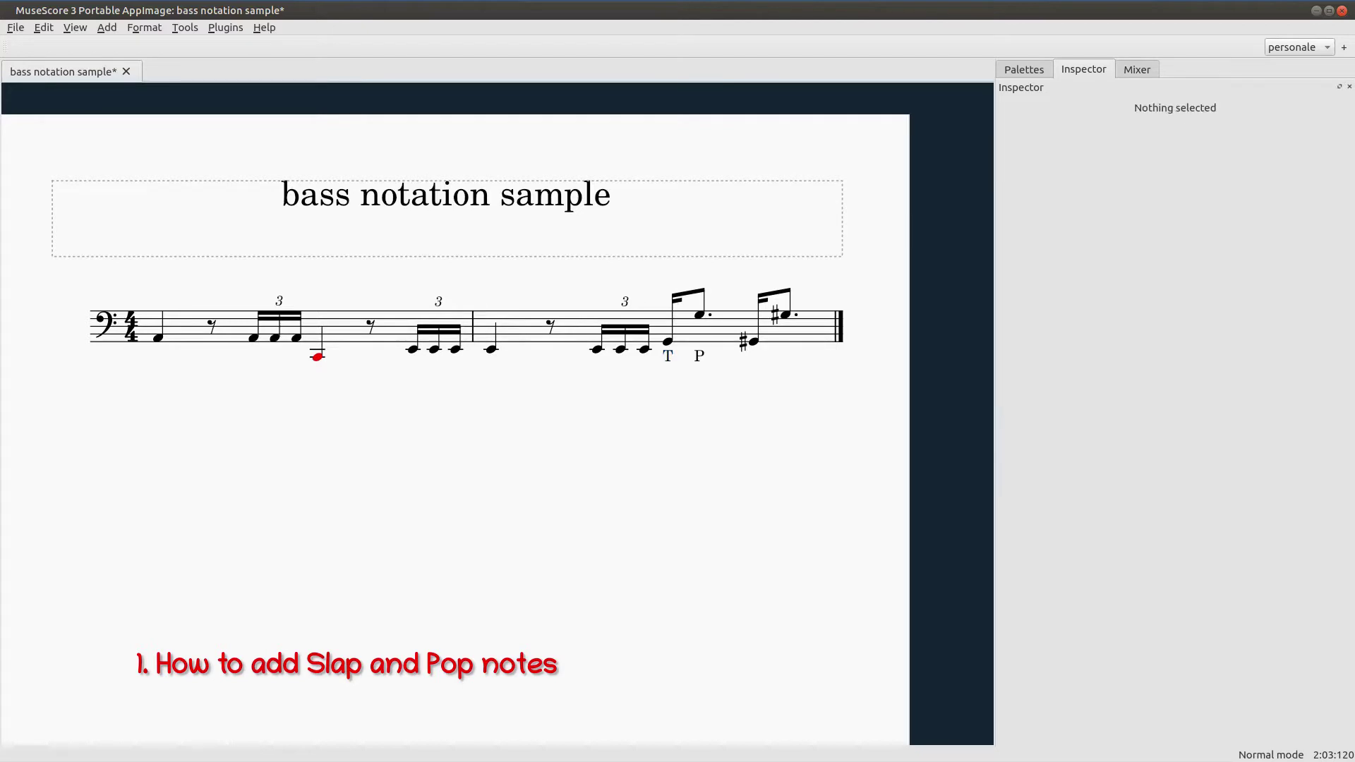
right_click(668, 356)
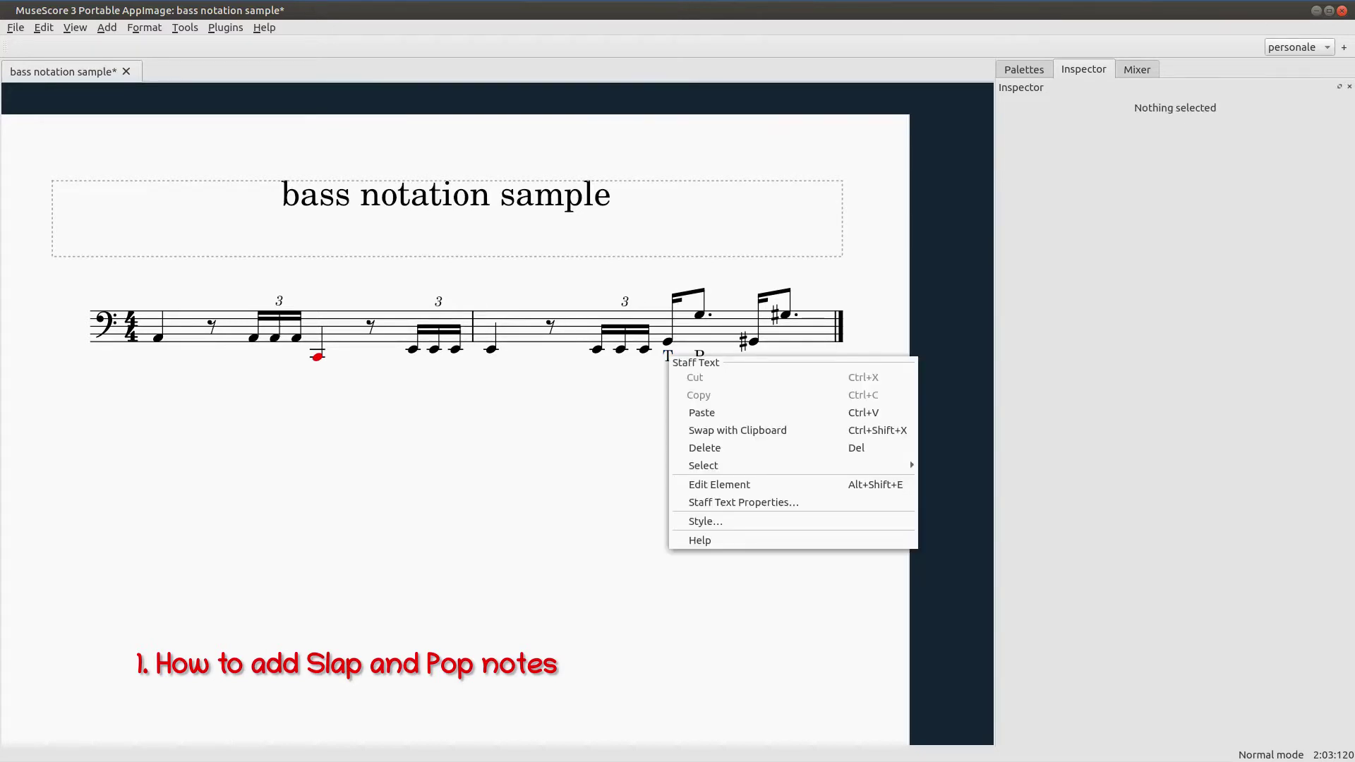
key(Down)
key(Down)
key(Down)
key(Down)
key(Down)
key(Down)
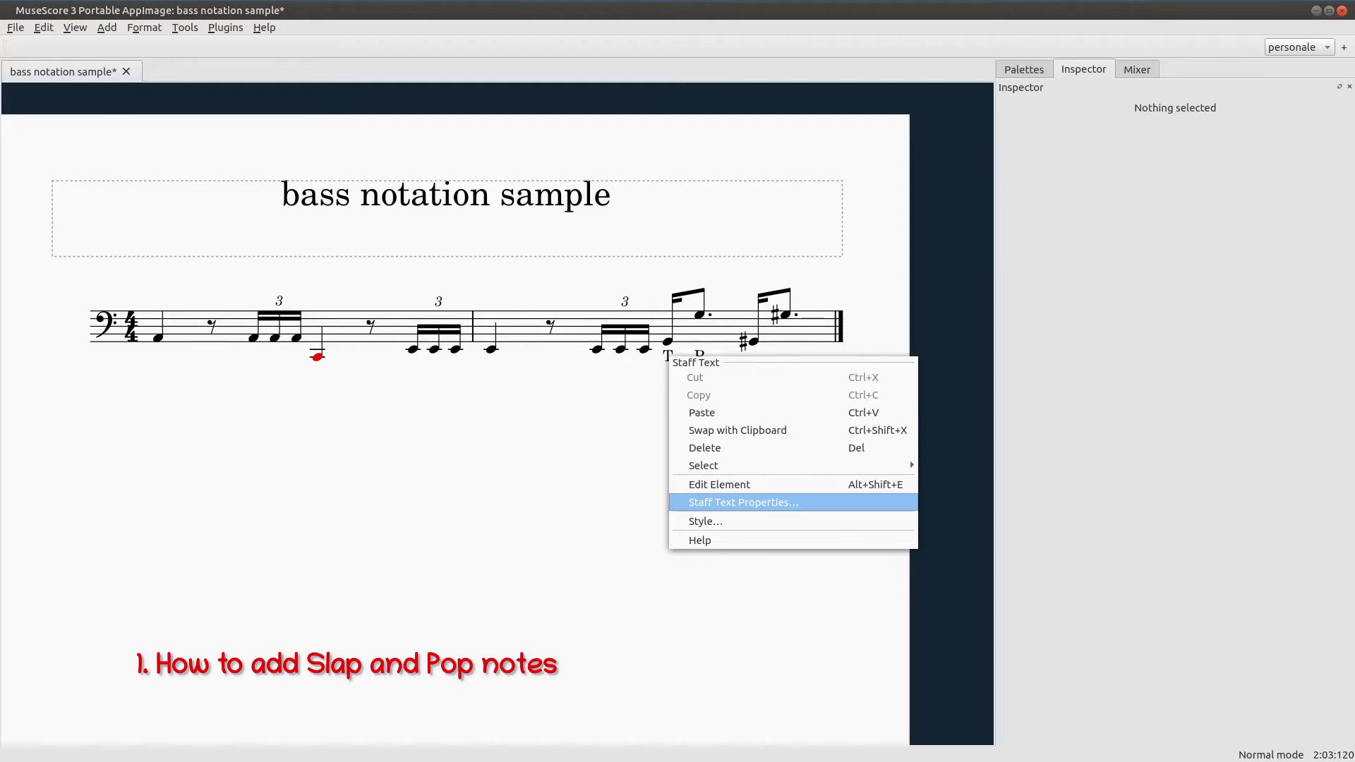
key(Return)
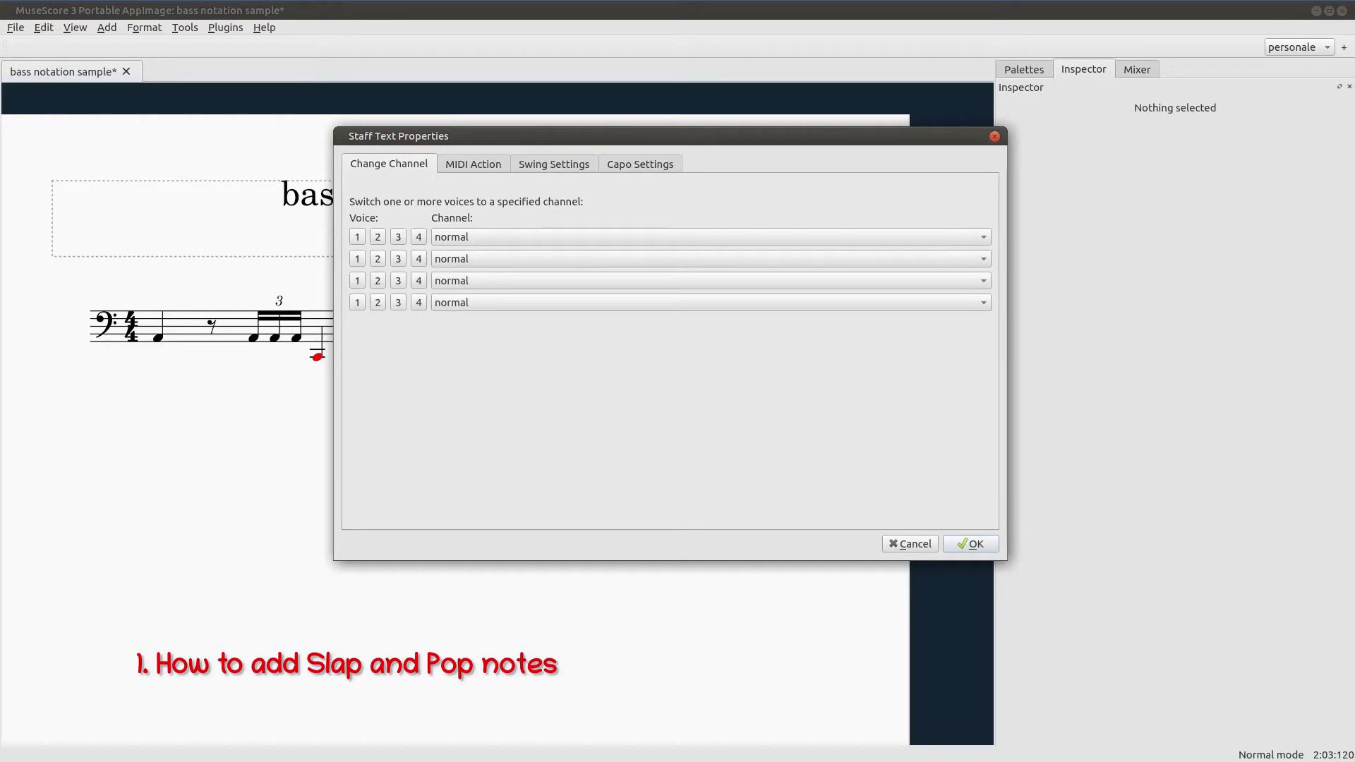
click(357, 238)
drag(523, 136, 448, 196)
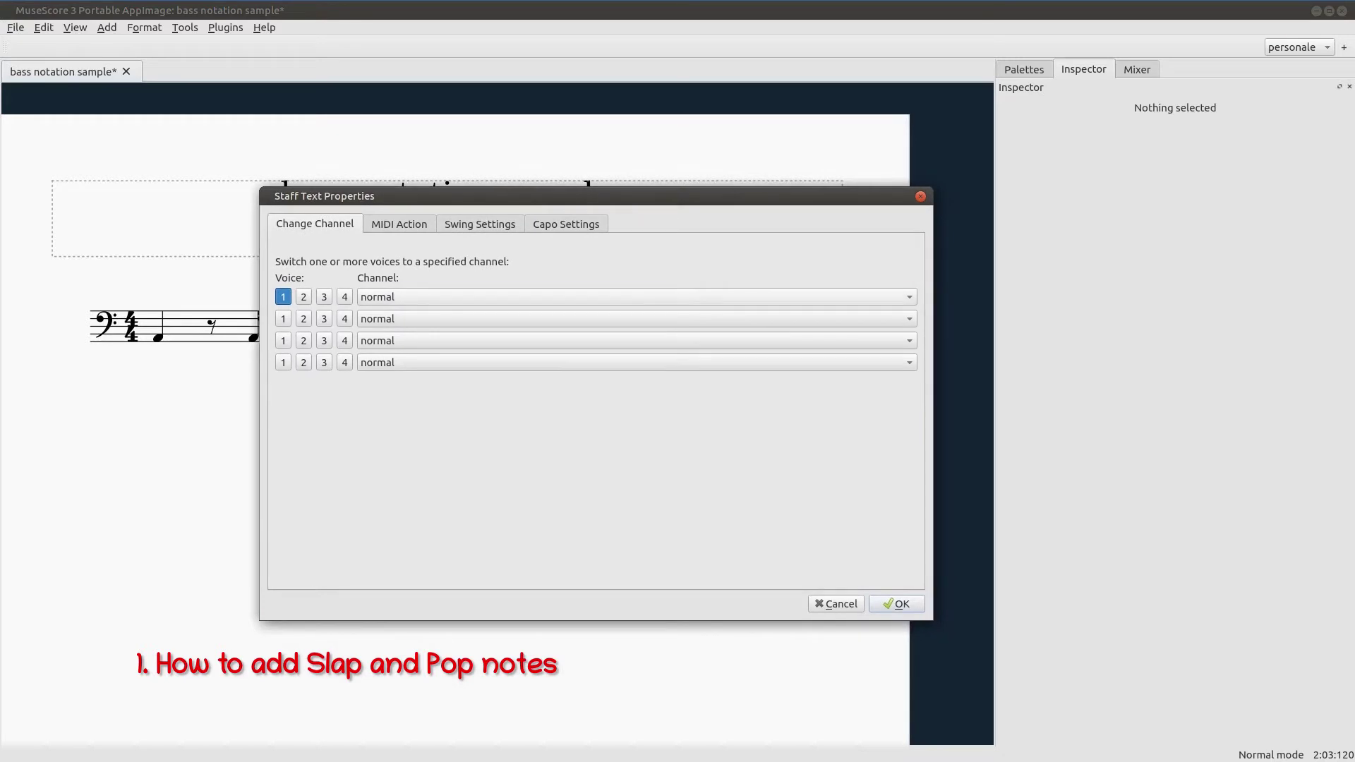
click(637, 296)
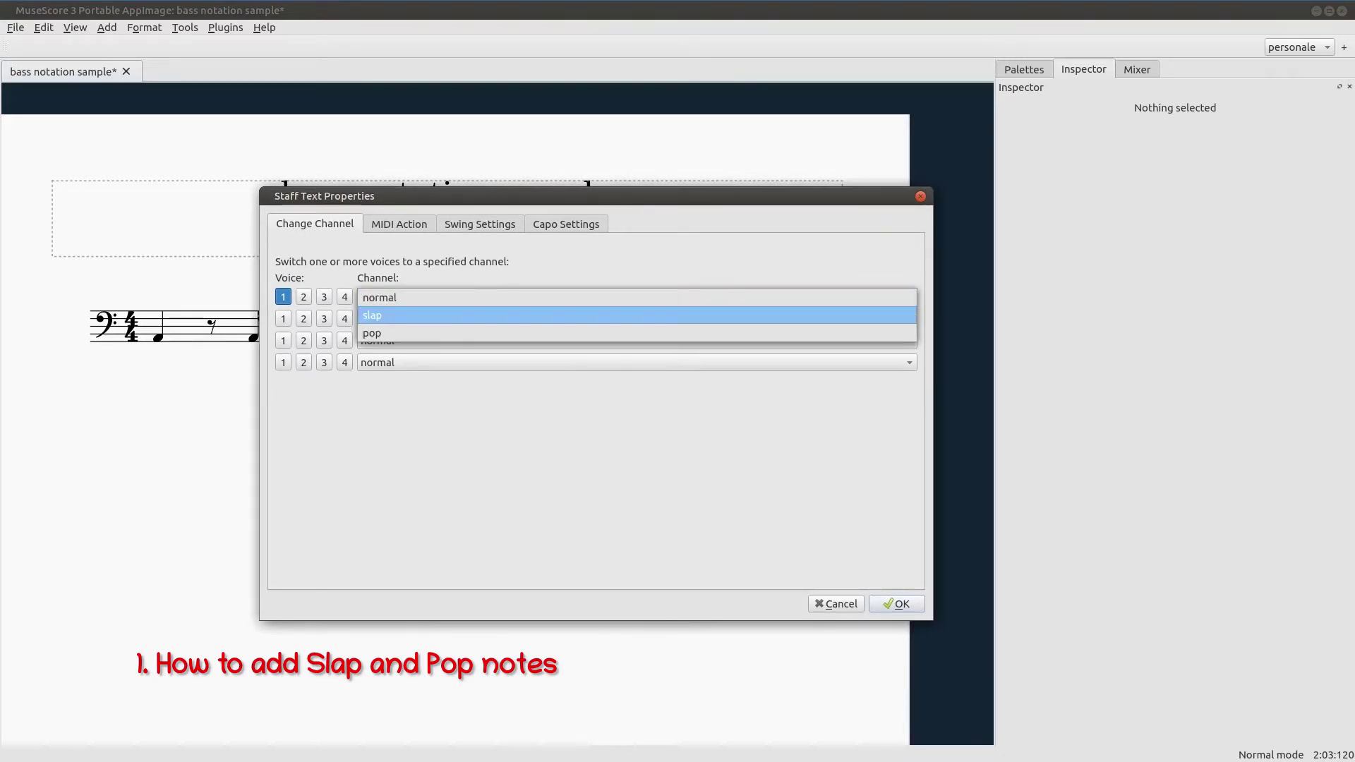
click(637, 315)
key(Return)
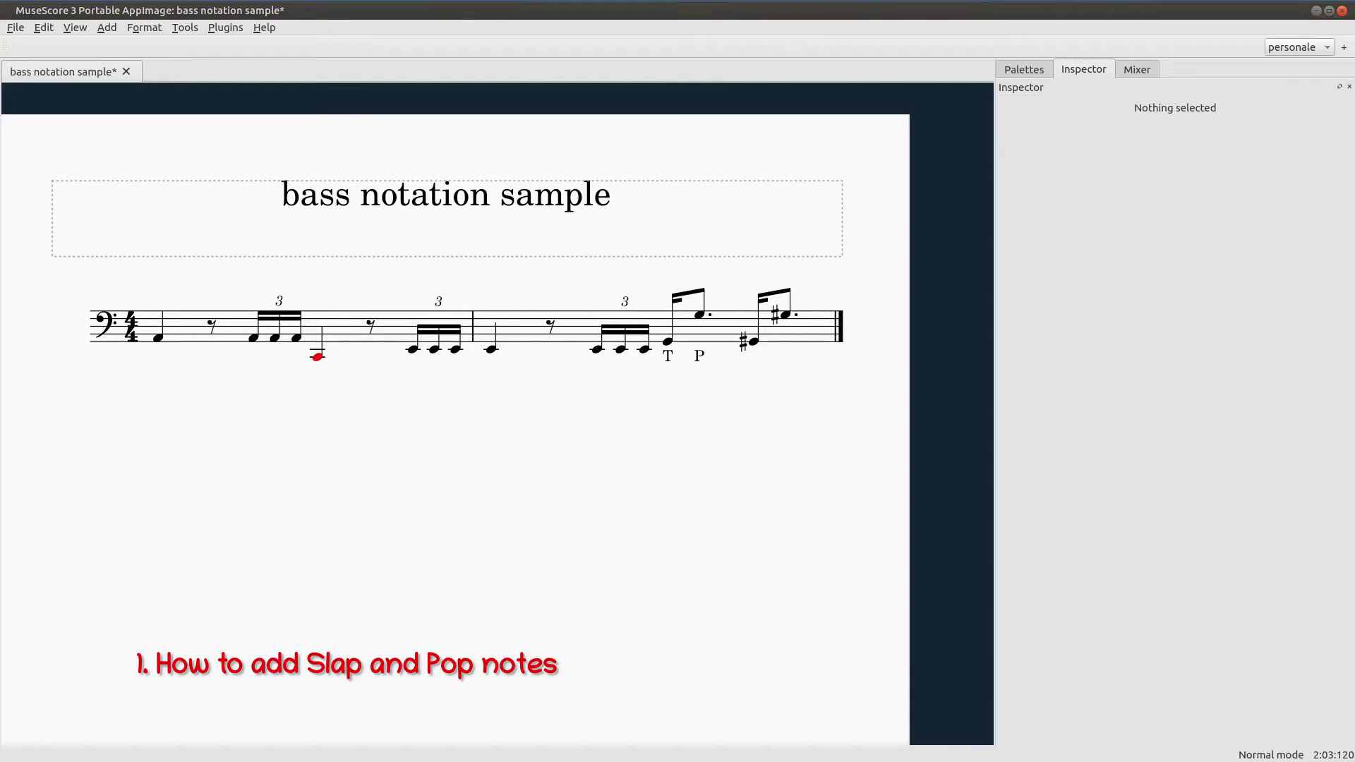
In the P text's Staff Text Properties, switch voice 1 to the pop channel.
double_click(699, 357)
right_click(699, 356)
click(759, 501)
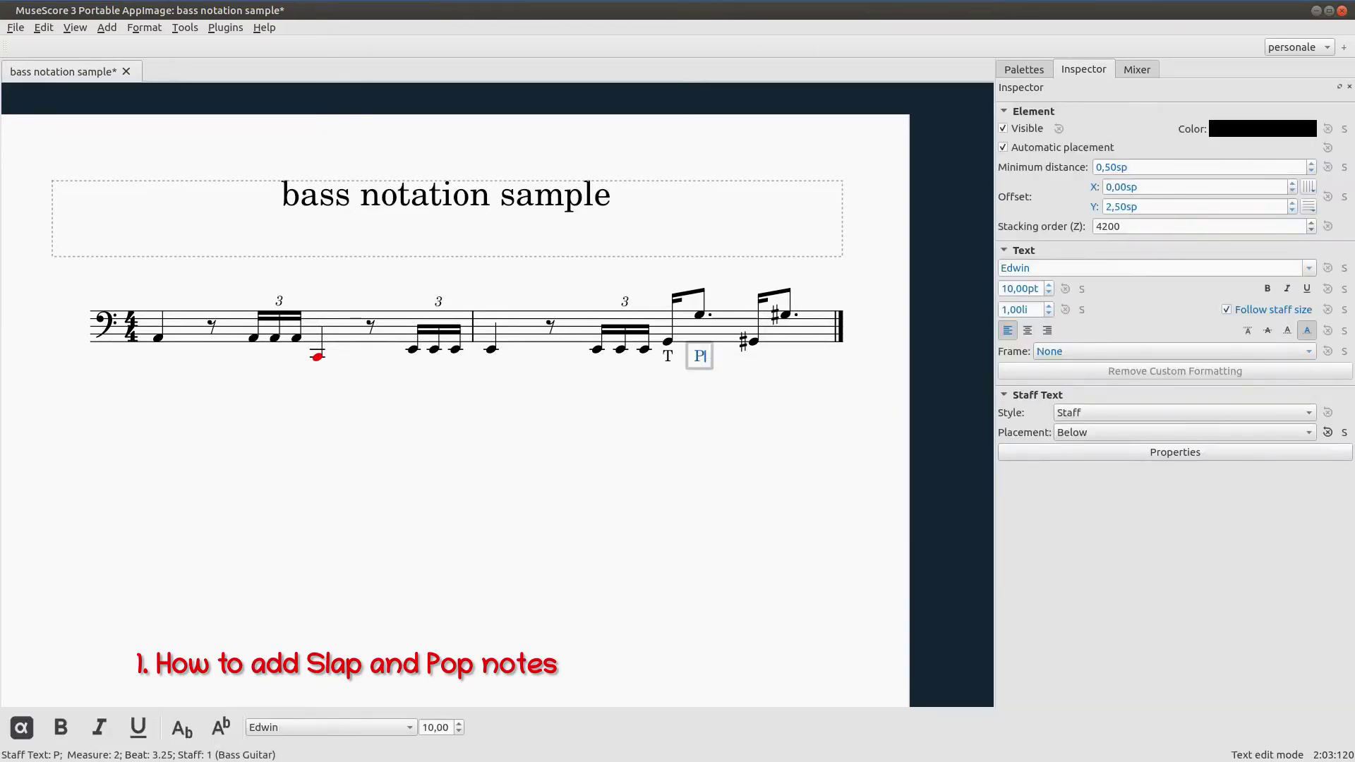
key(Escape)
right_click(697, 357)
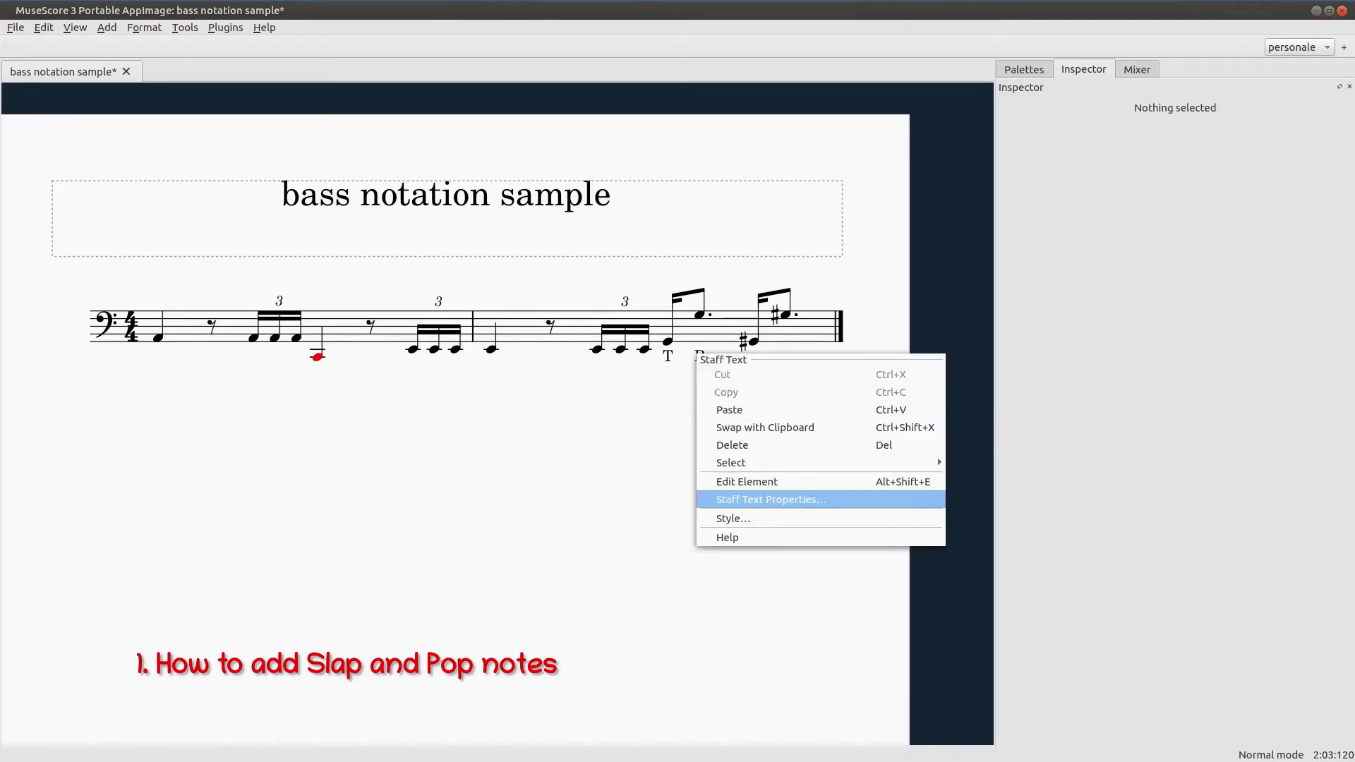
key(Return)
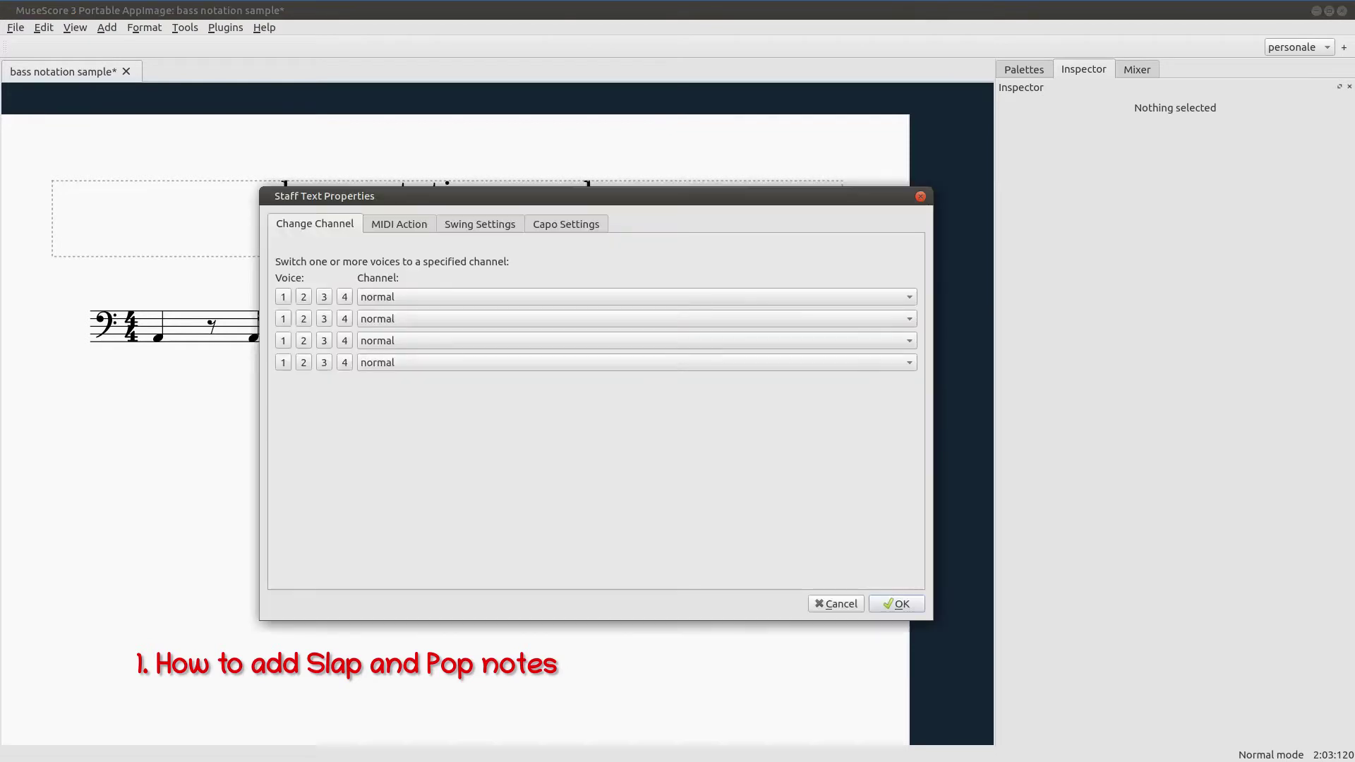
click(283, 296)
click(637, 296)
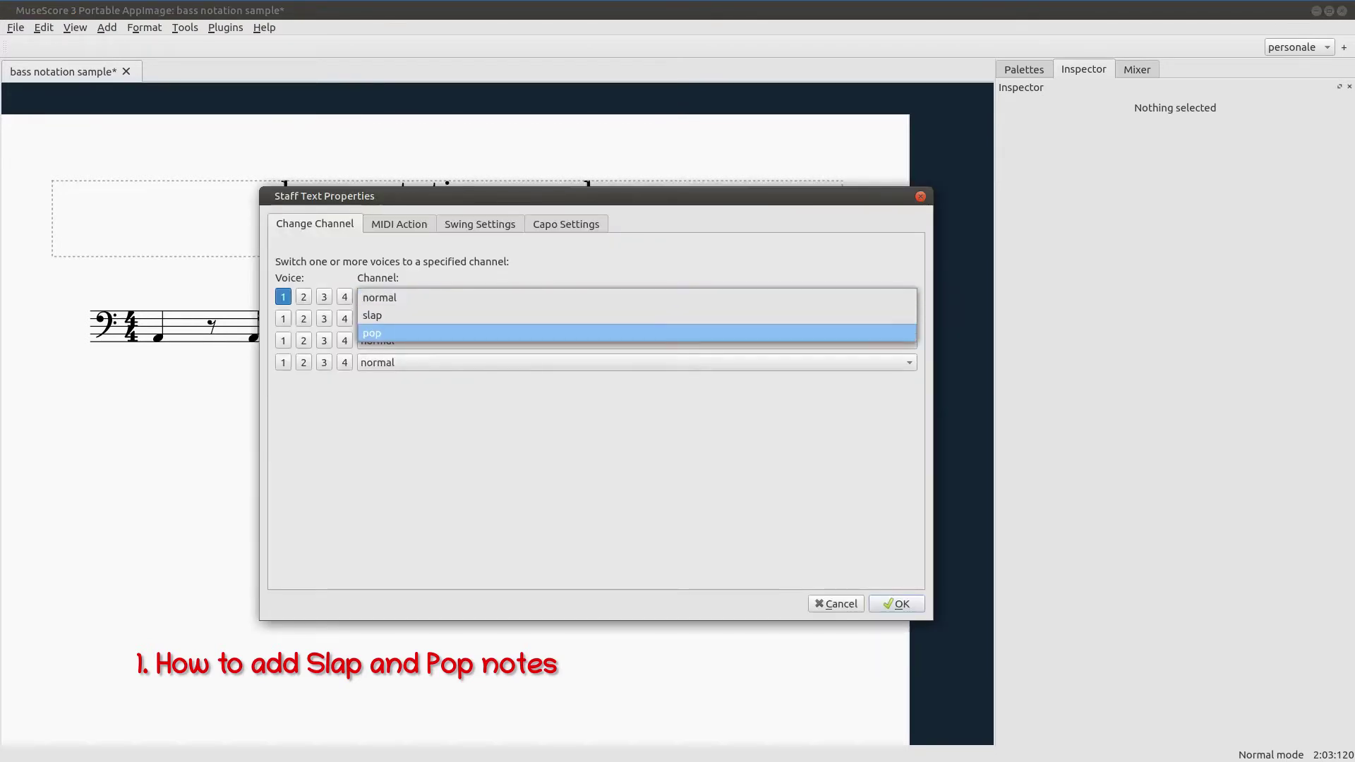
key(Return)
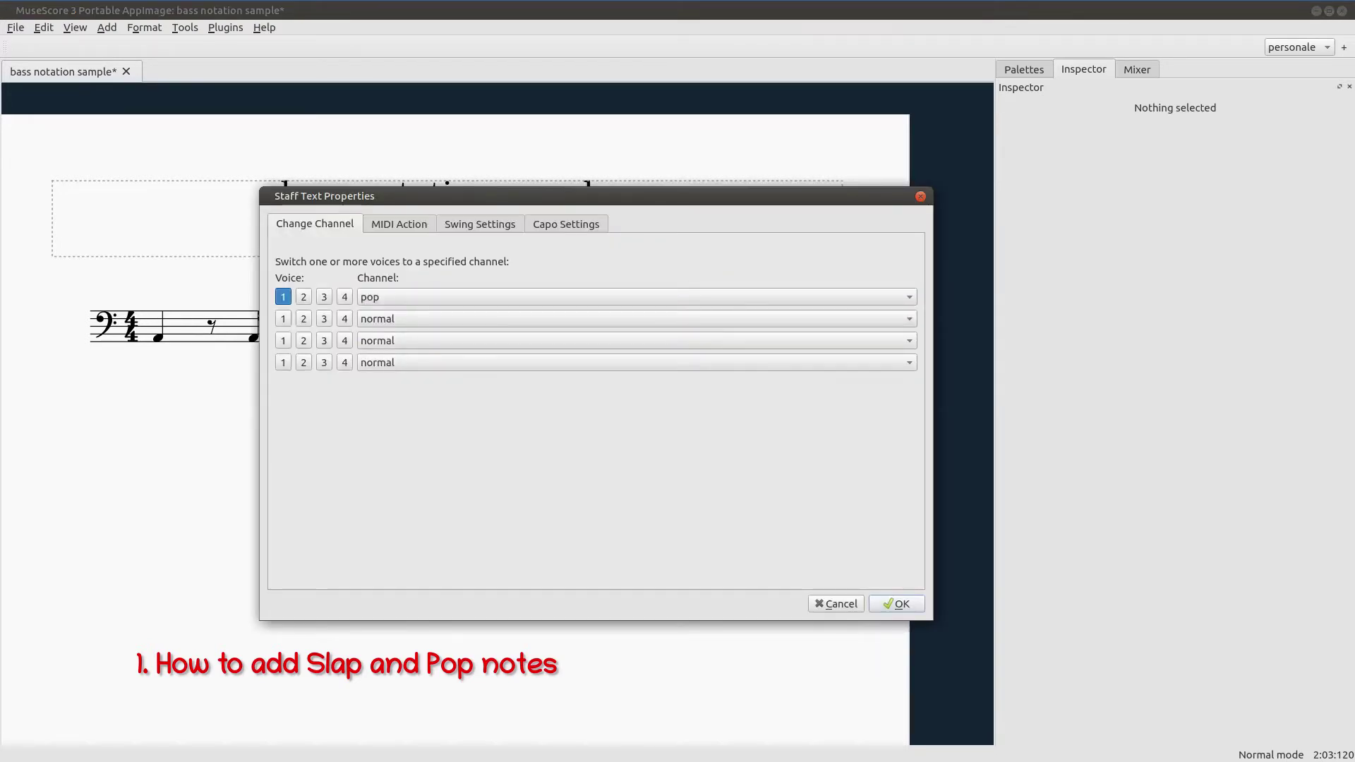
key(Return)
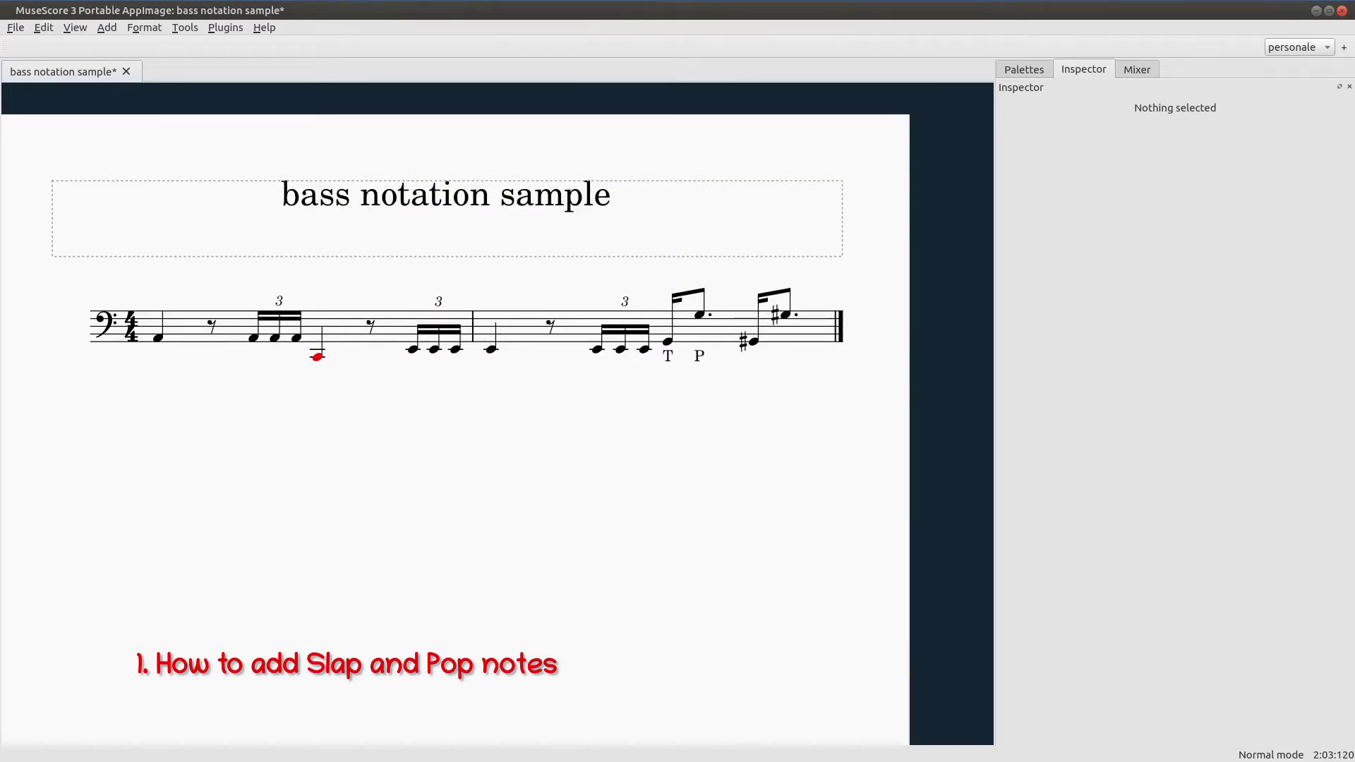
Play back the score from the first note of measure 2 to check the slap and pop sounds.
click(491, 349)
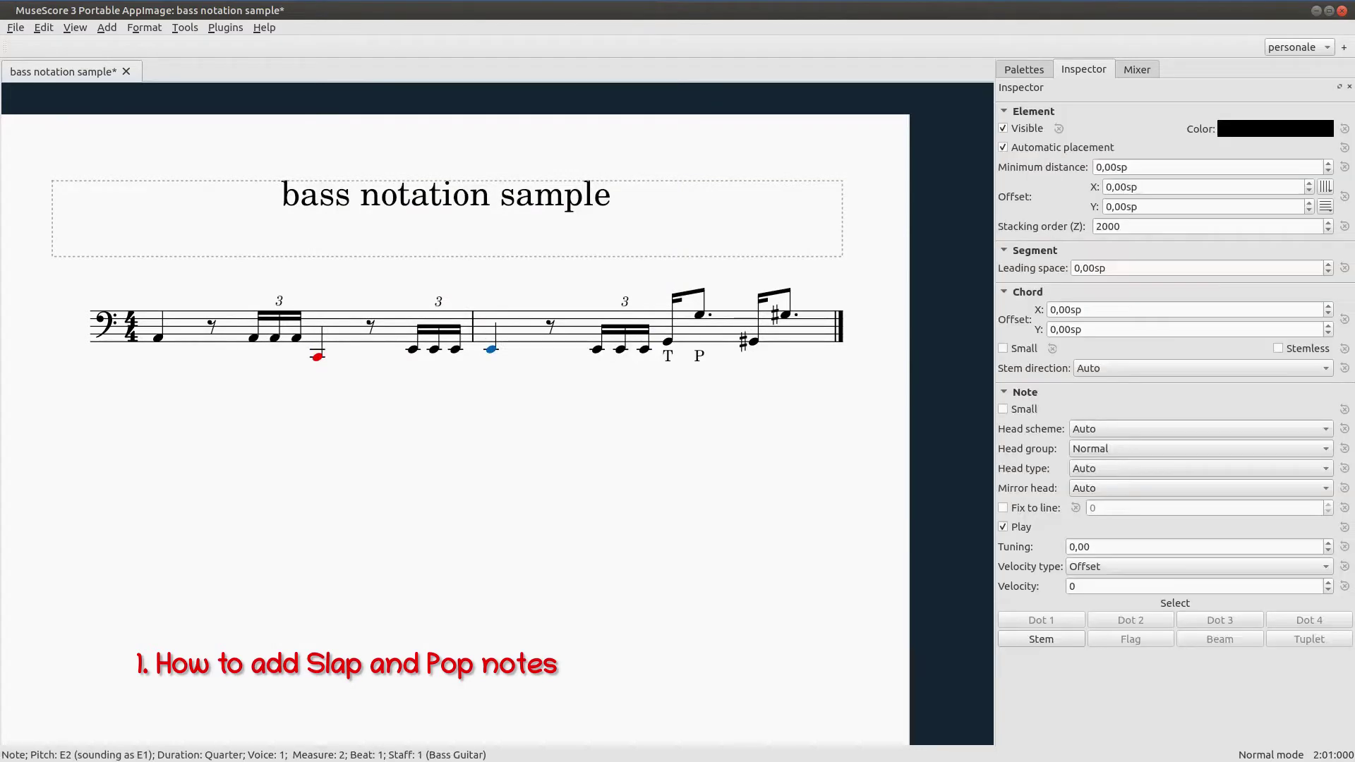
key(space)
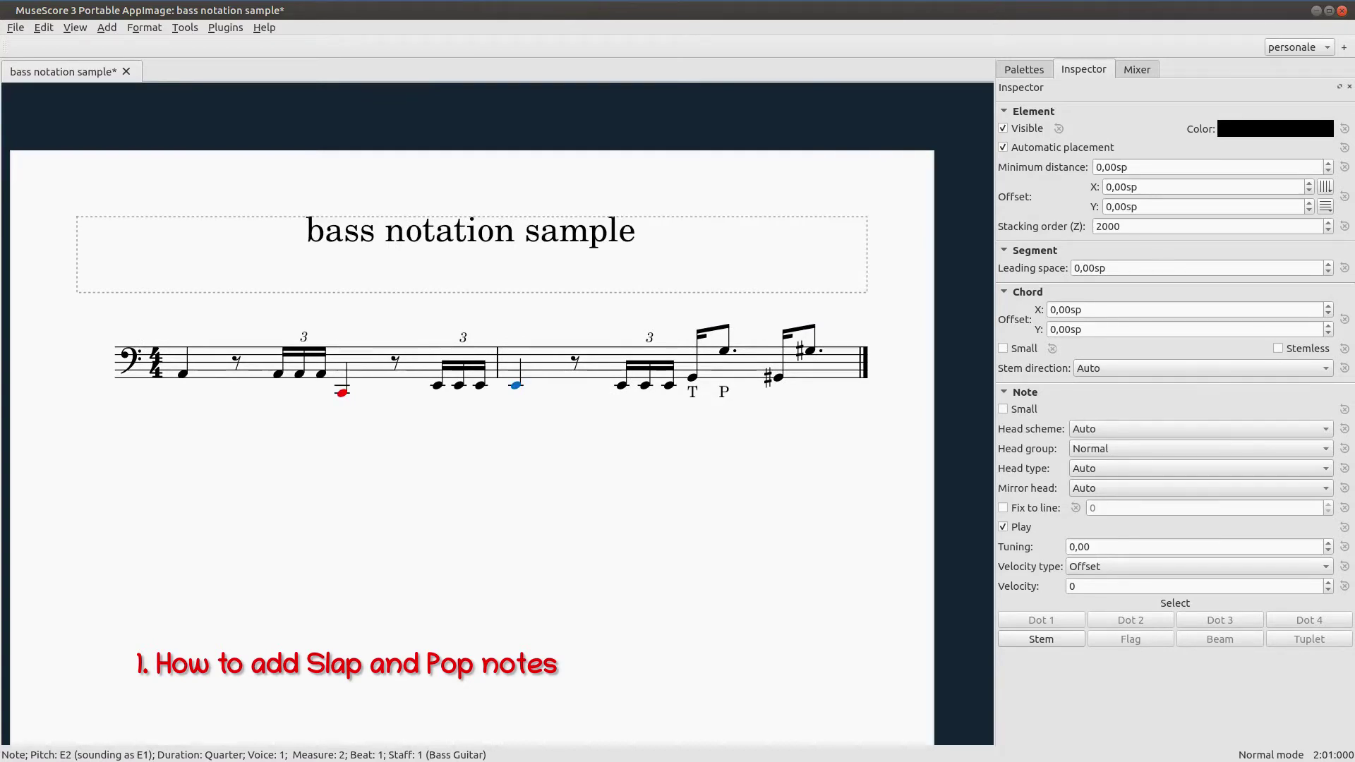
Copy the T and P staff texts together onto the last two notes, starting at the G♯2 on beat 4 of measure 2.
click(693, 391)
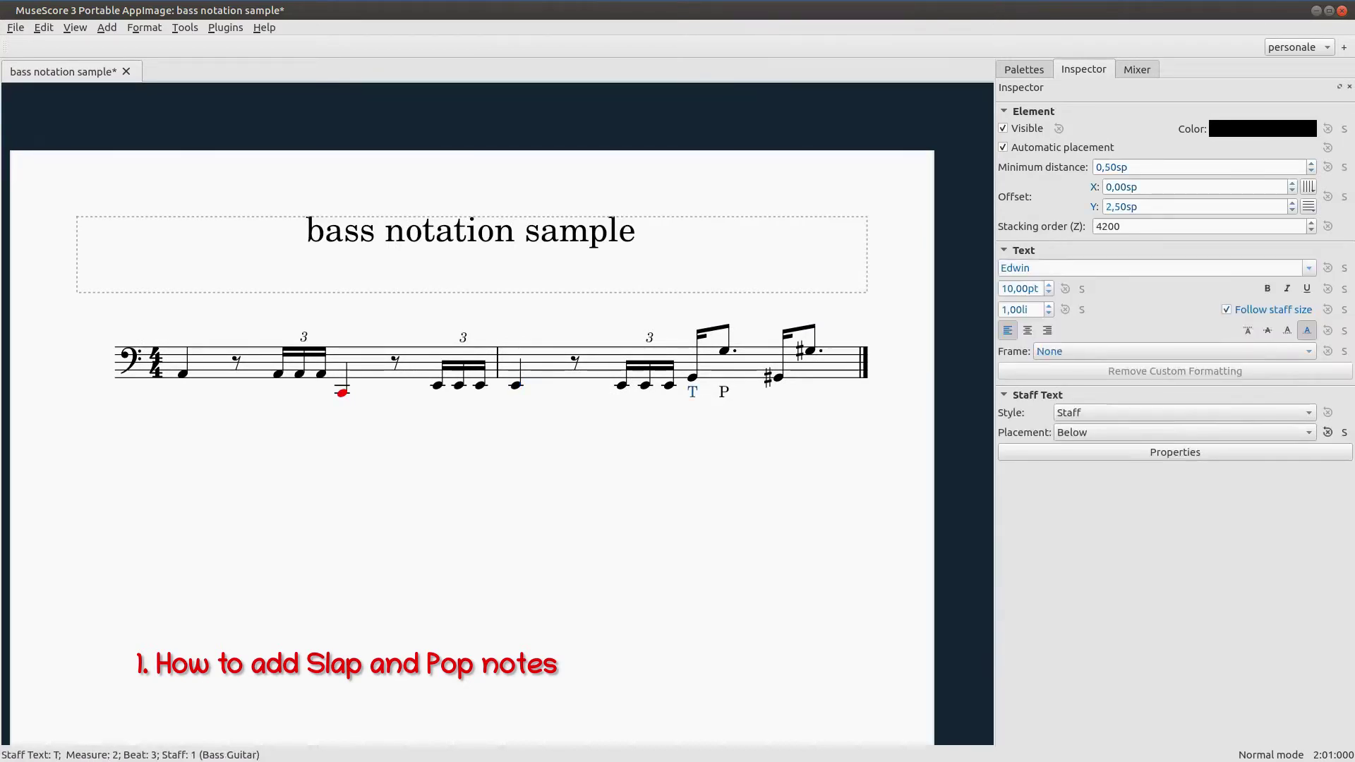
ctrl+click(723, 392)
click(779, 378)
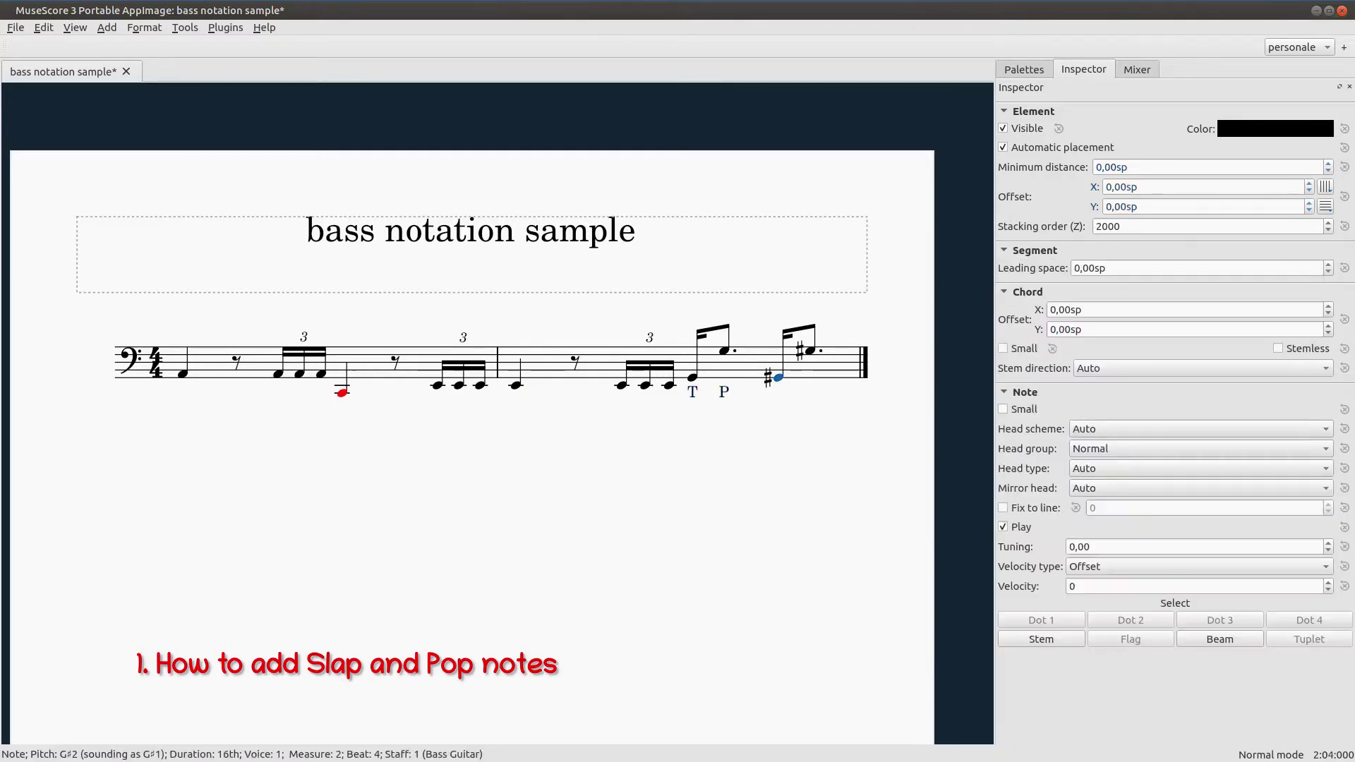
key(ctrl+v)
key(Escape)
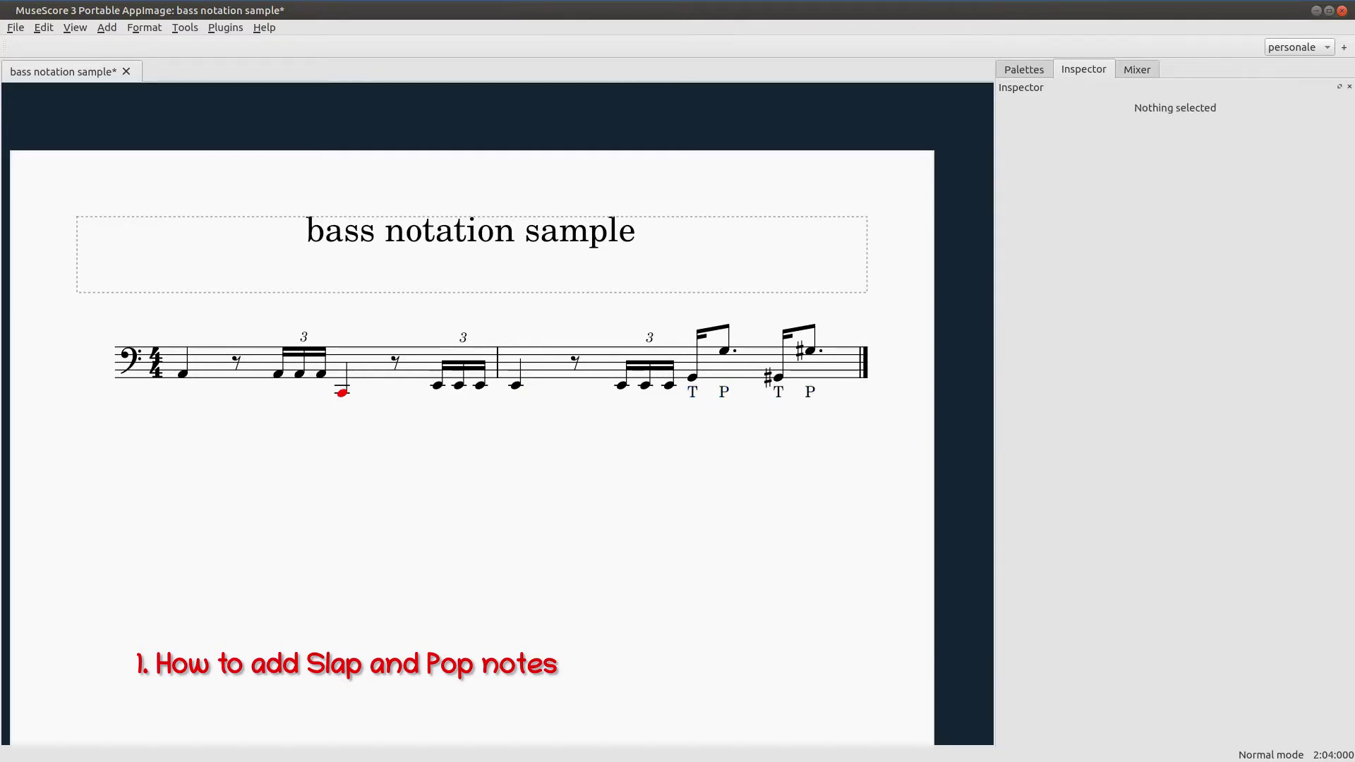
Play back the four slap and pop notes starting from the G2 on beat 3 of measure 2.
click(692, 378)
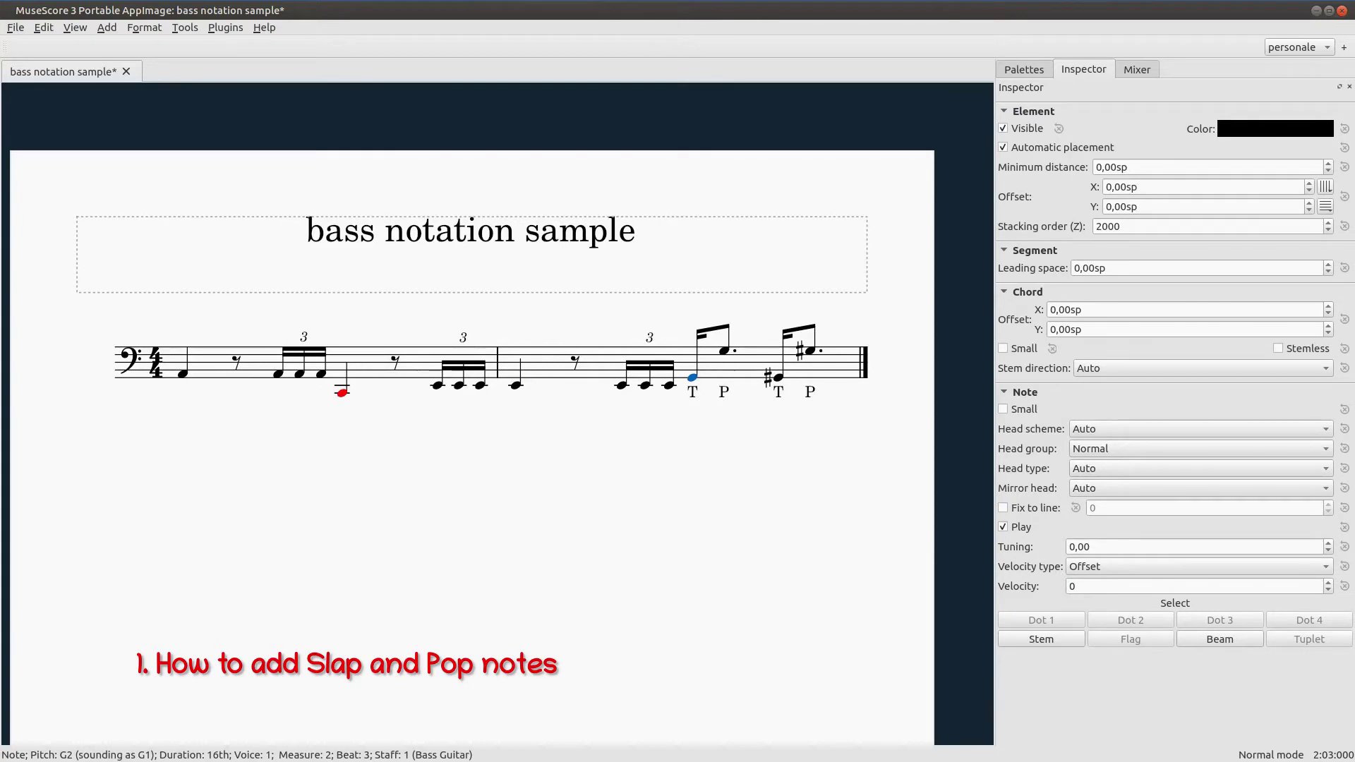
key(space)
key(Escape)
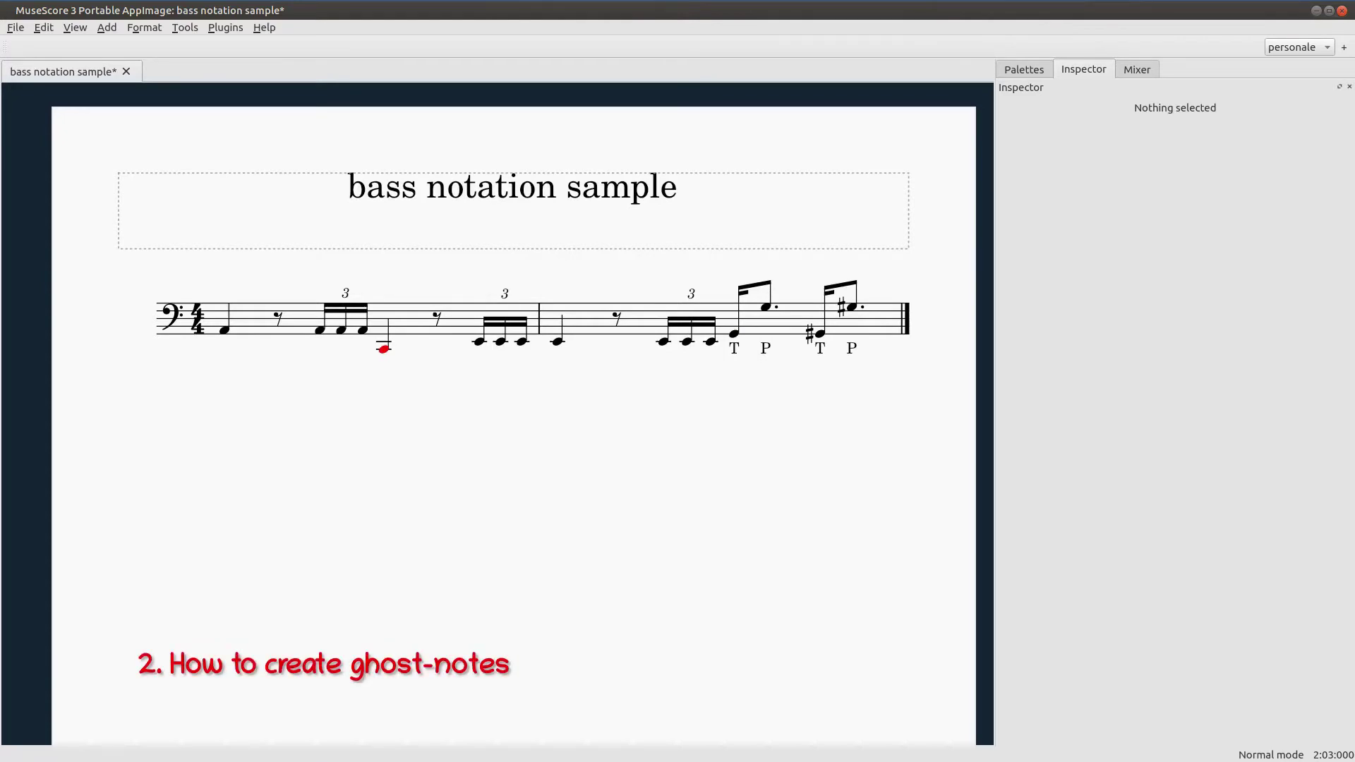
Set the head group of the sixteenth-note triplets in both measures to Cross, starting with the A2 triplet in measure 1.
click(320, 330)
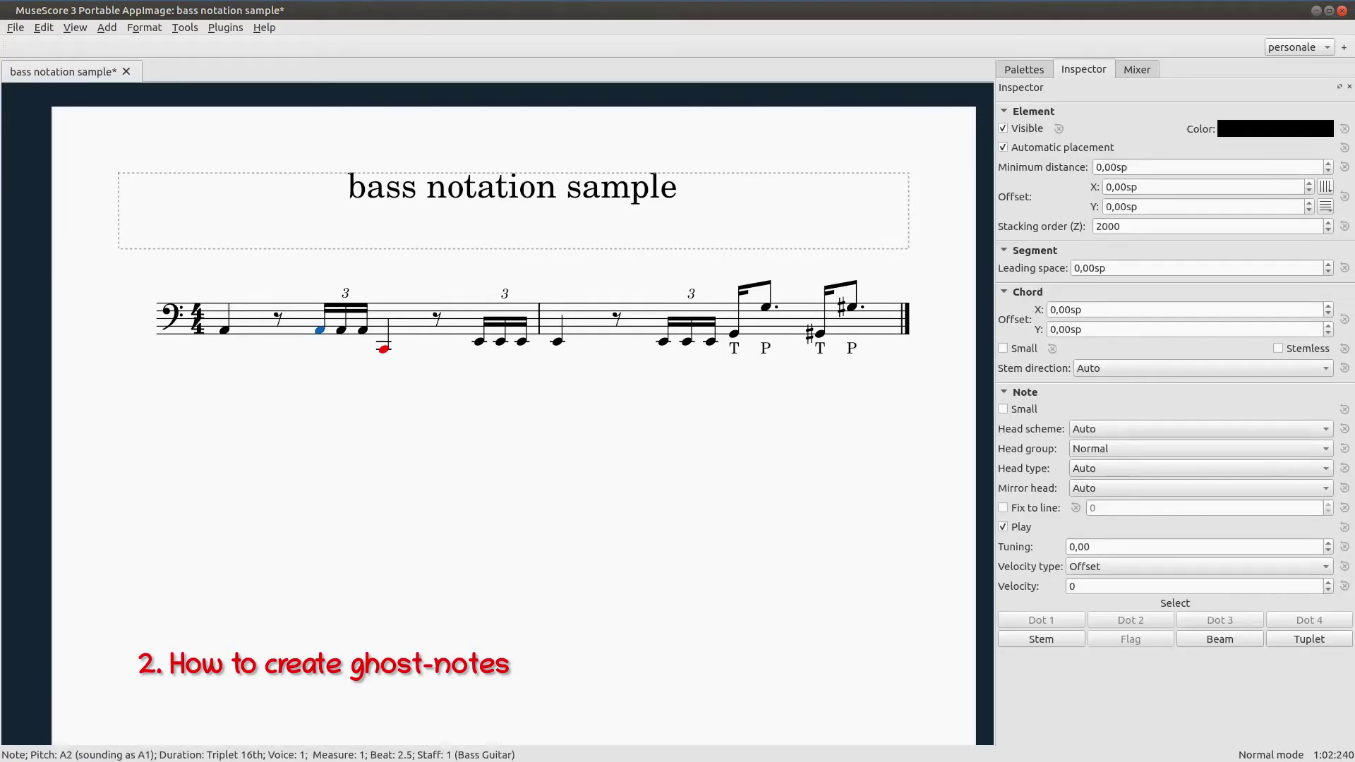
shift+click(363, 330)
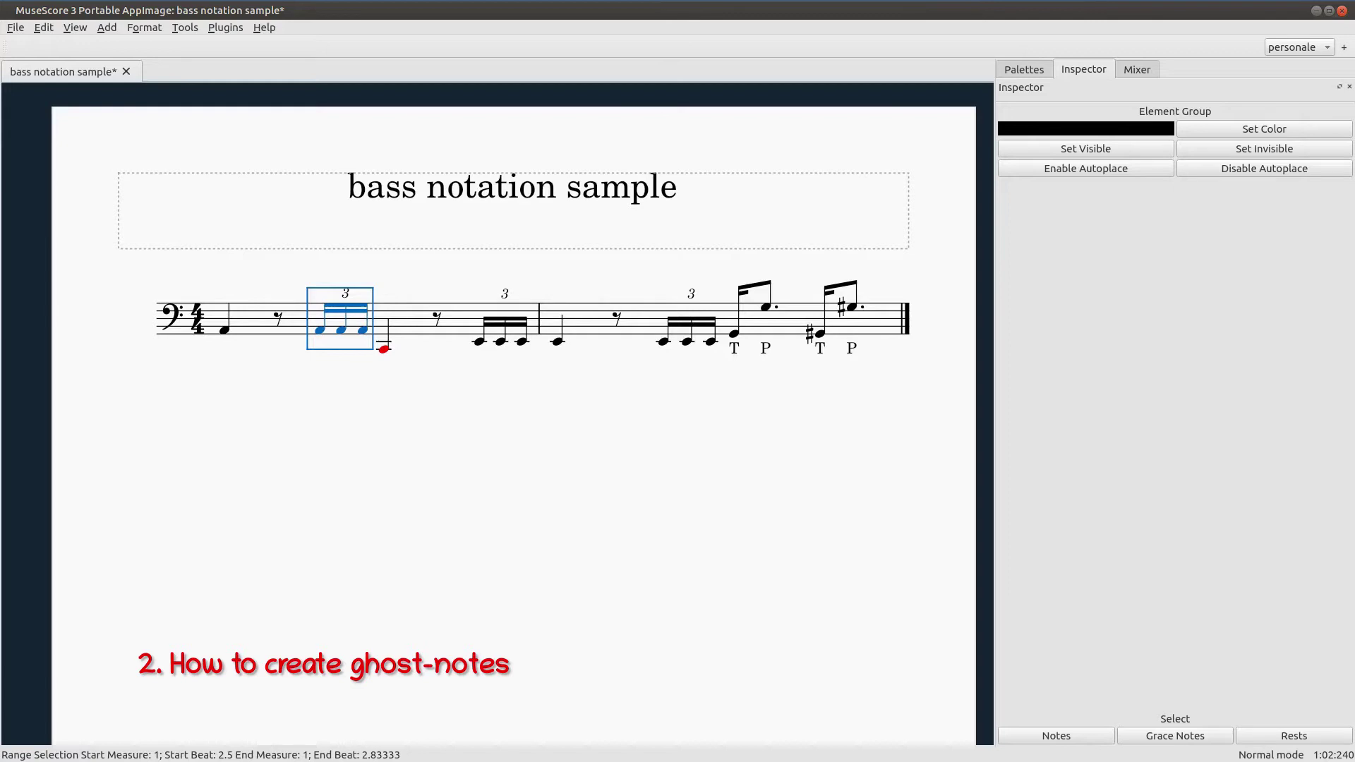
key(Escape)
click(320, 330)
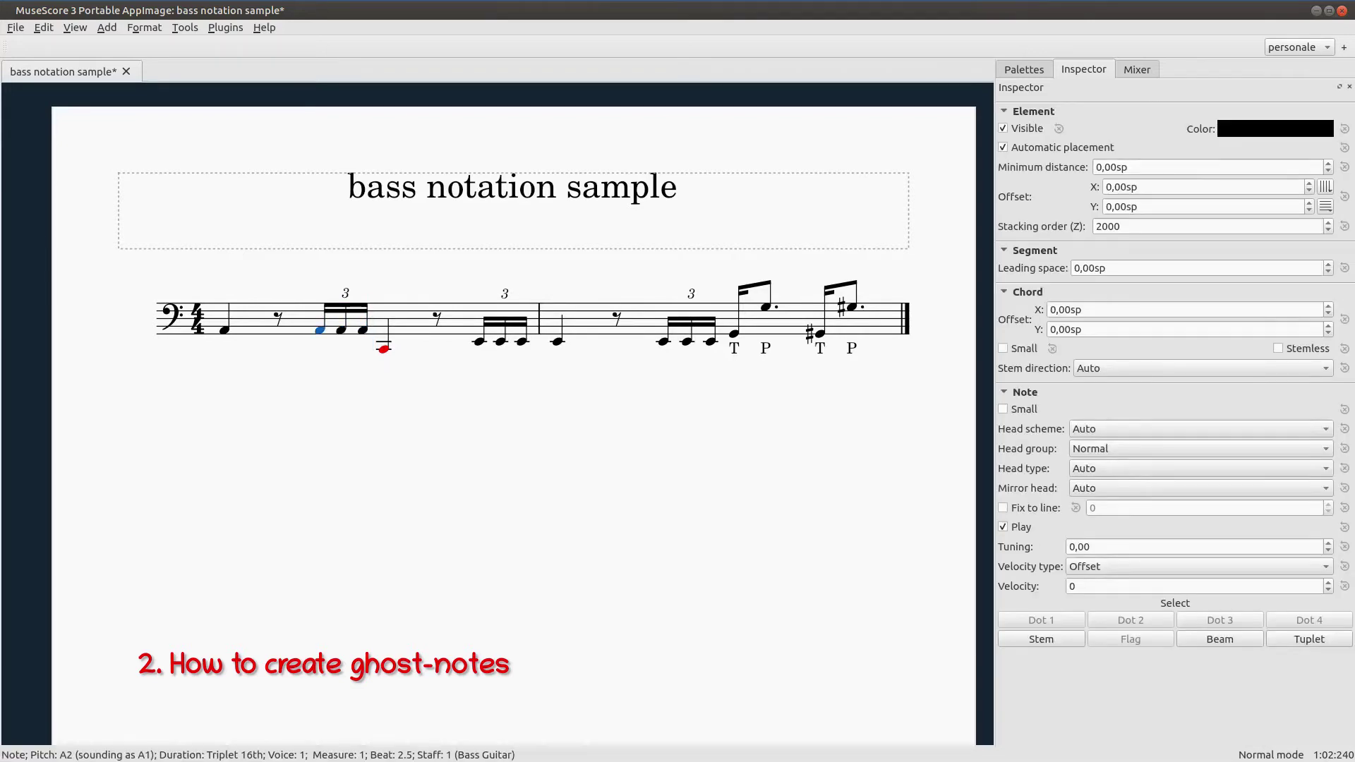
key(shift+Right)
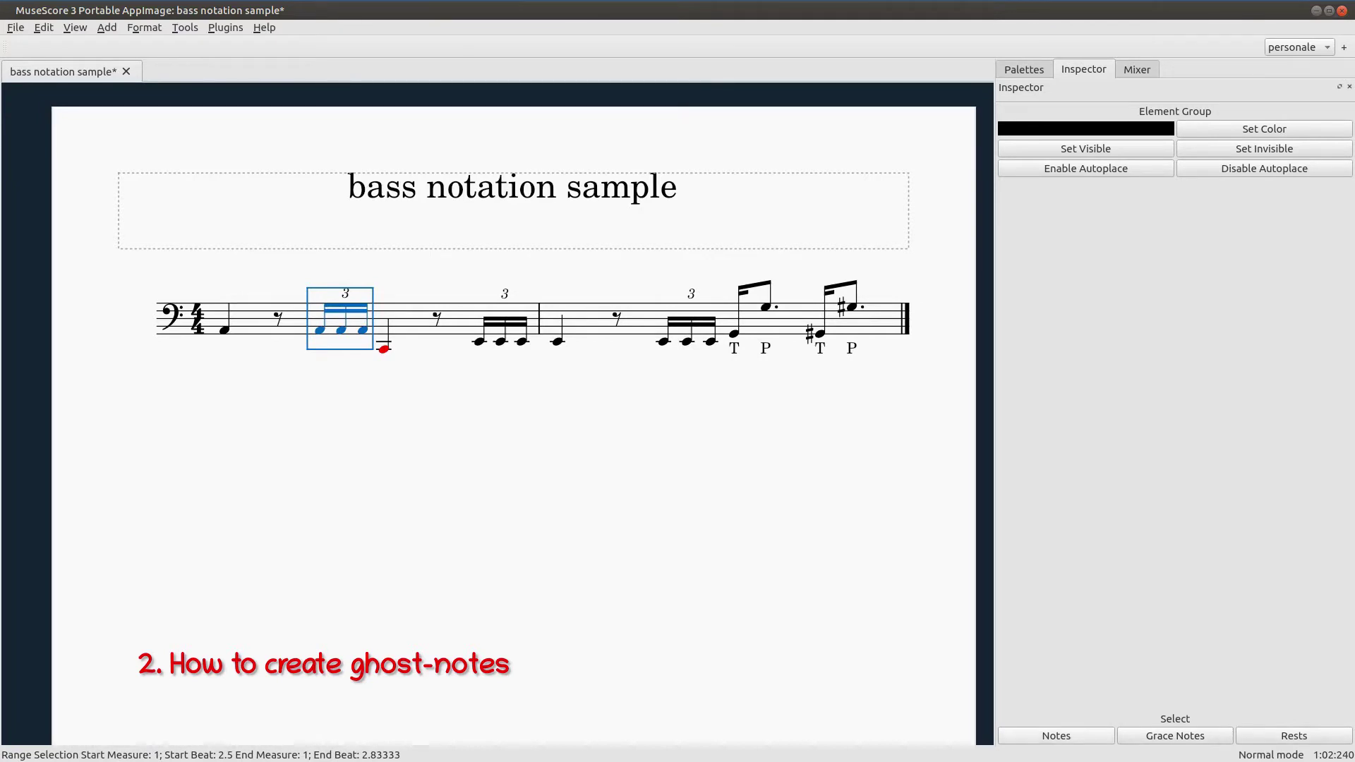
click(1055, 736)
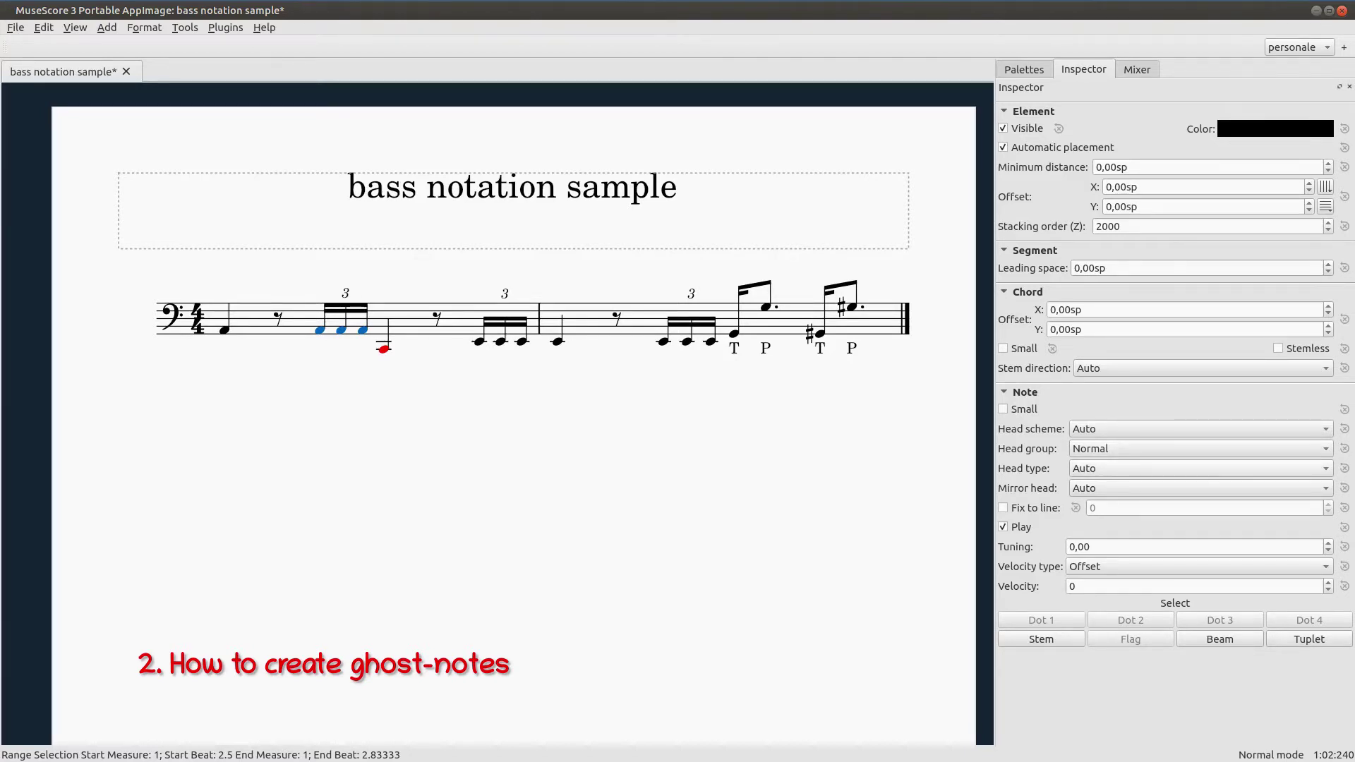
click(1200, 468)
click(1200, 469)
click(1200, 449)
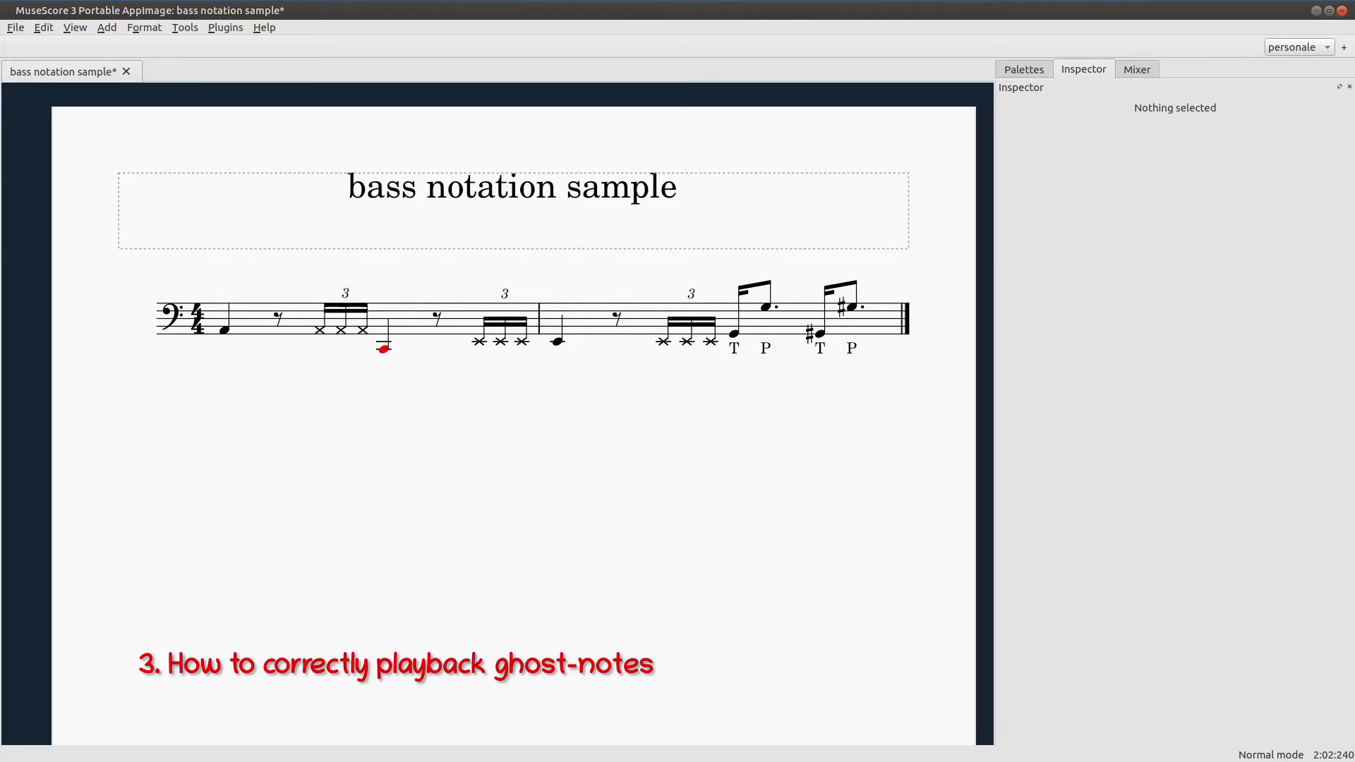
Play back the score from the first note of measure 1 to check how the ghost notes sound.
click(225, 330)
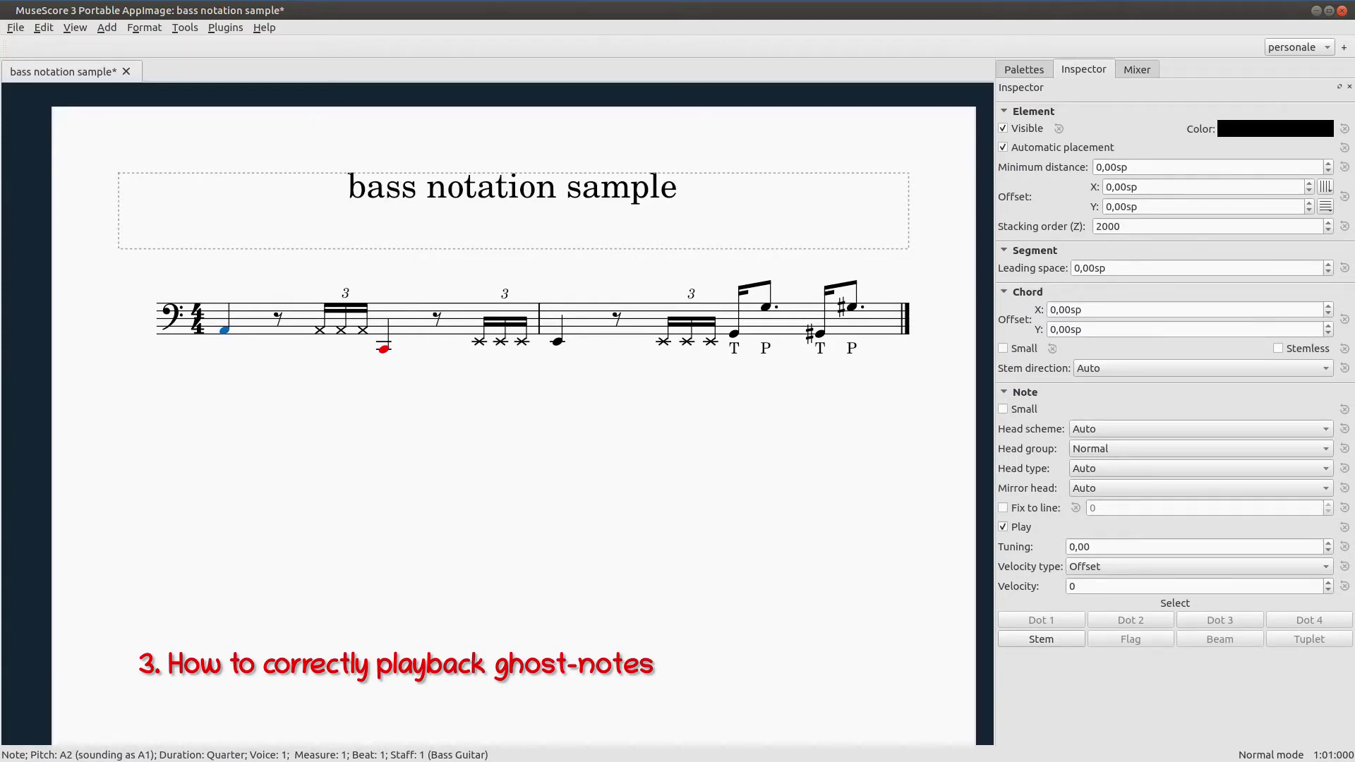
key(space)
key(Escape)
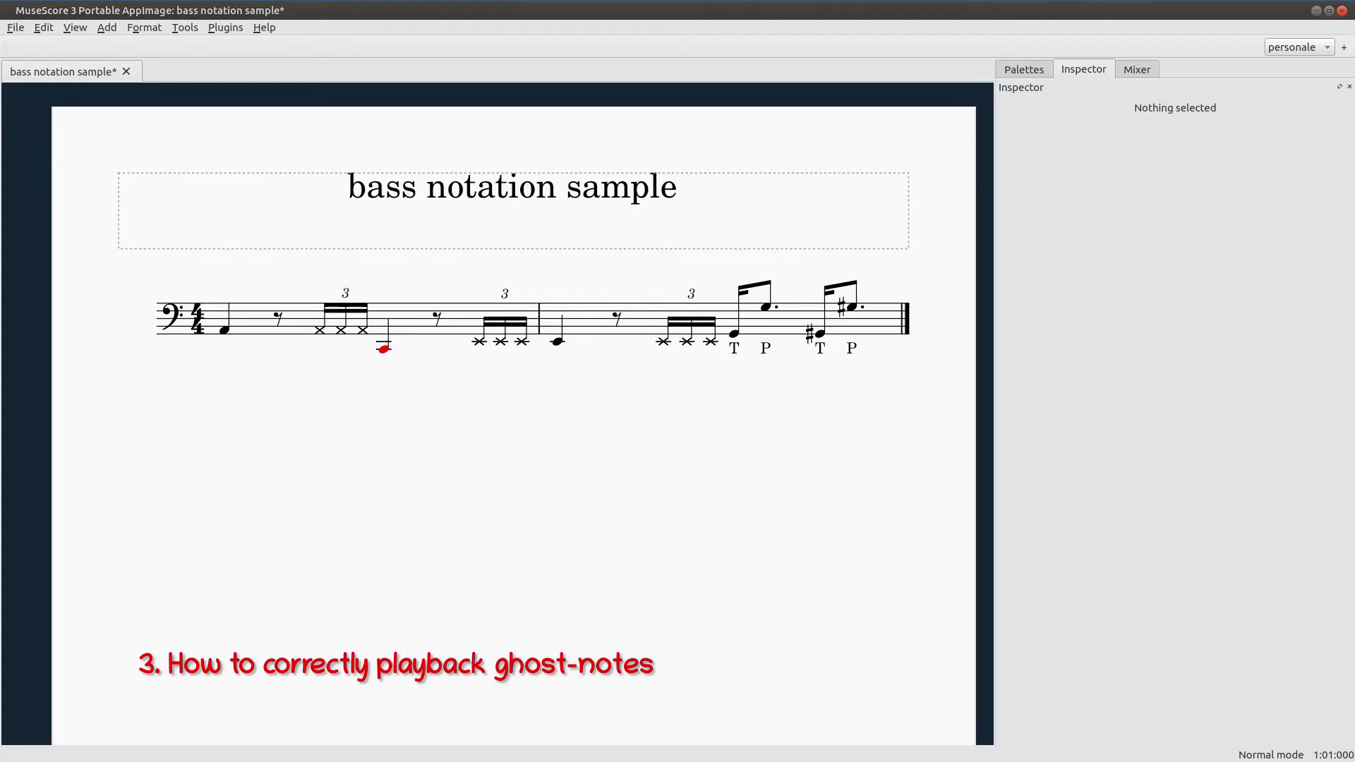
Add a second Bass Guitar instrument from the Pop/Rock plucked strings to the score.
key(i)
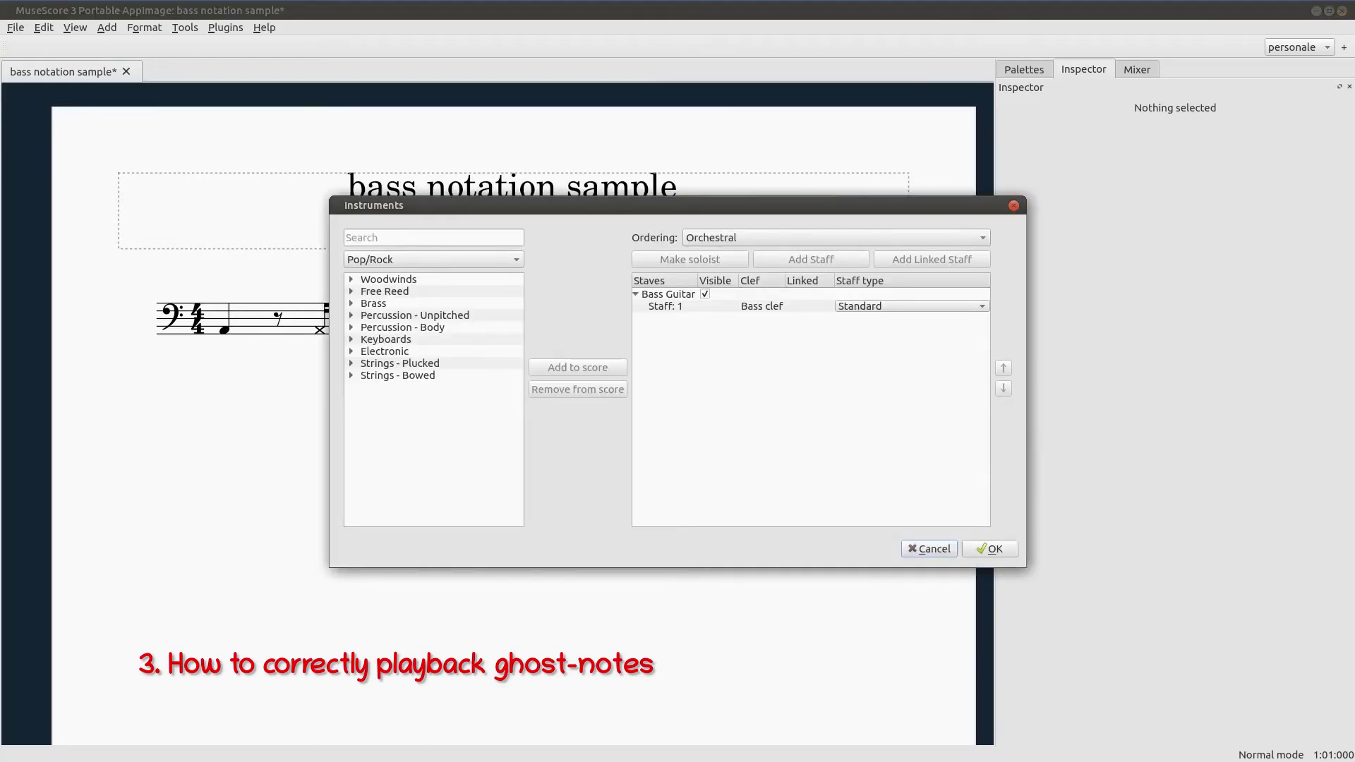
click(351, 363)
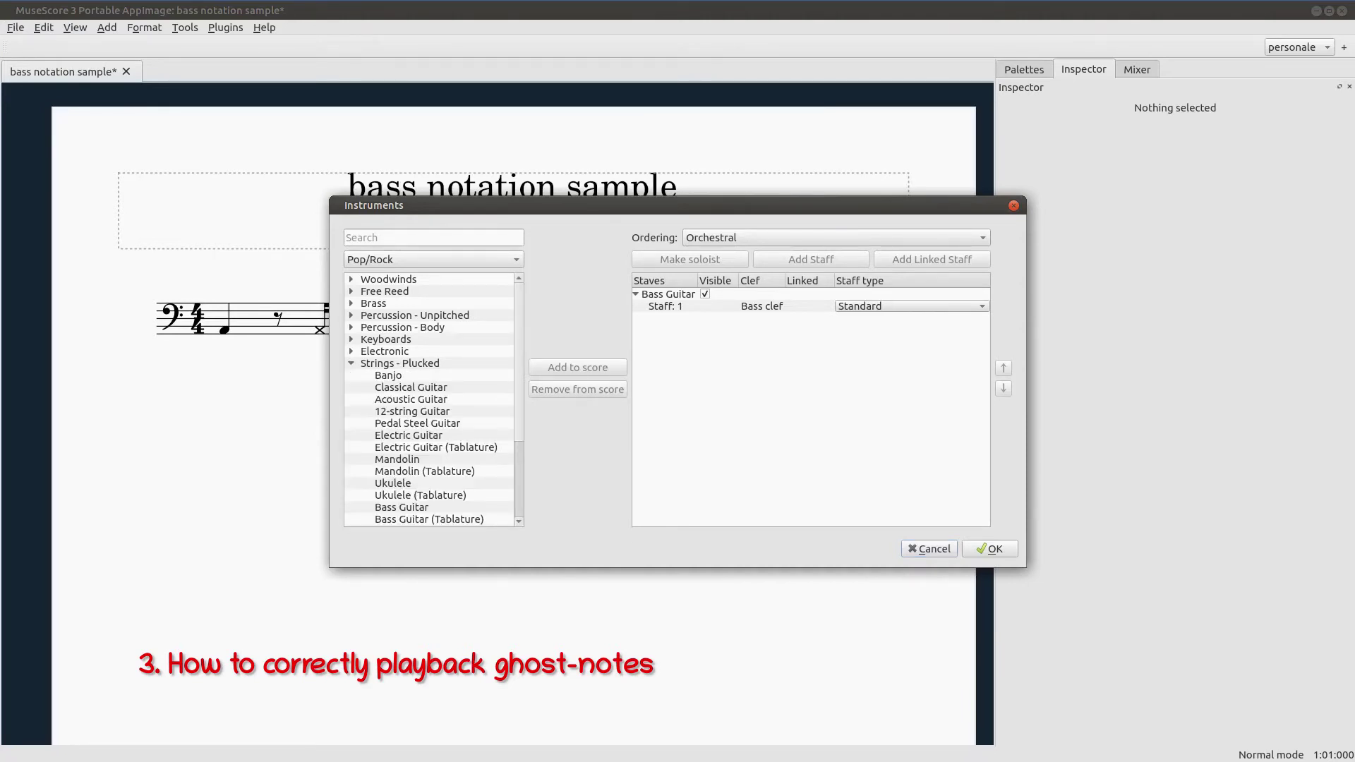
scroll(434, 399, down, 3)
double_click(401, 399)
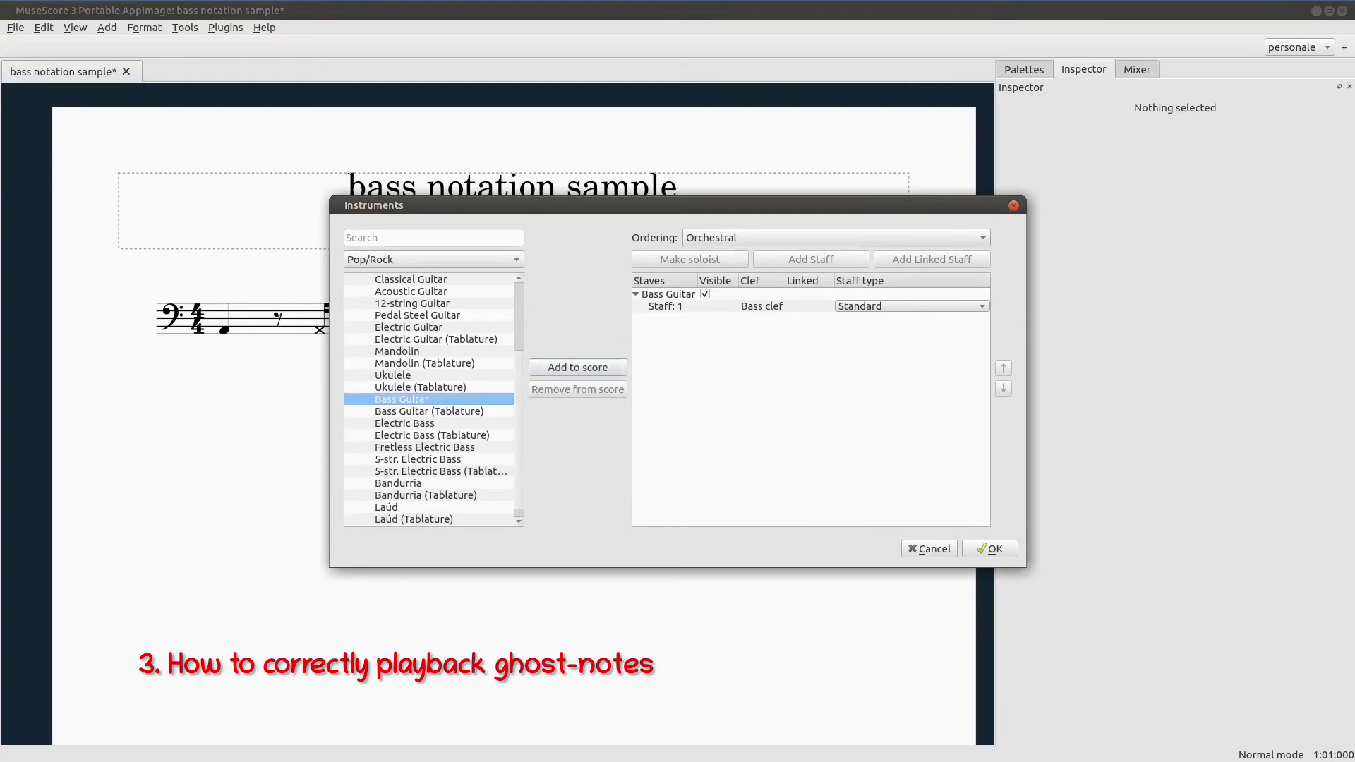
key(Return)
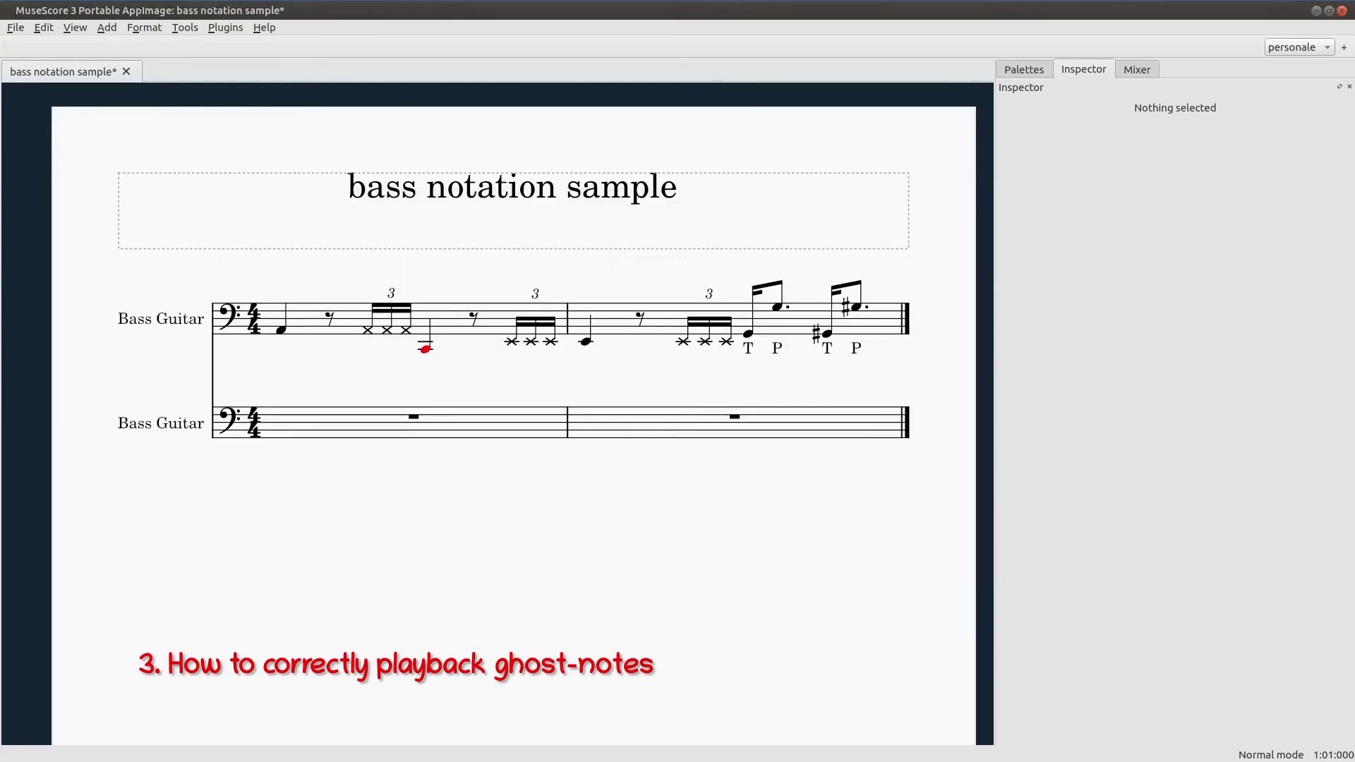
Copy both measures of the first Bass Guitar staff into the second staff, starting at measure 1.
drag(494, 494, 464, 399)
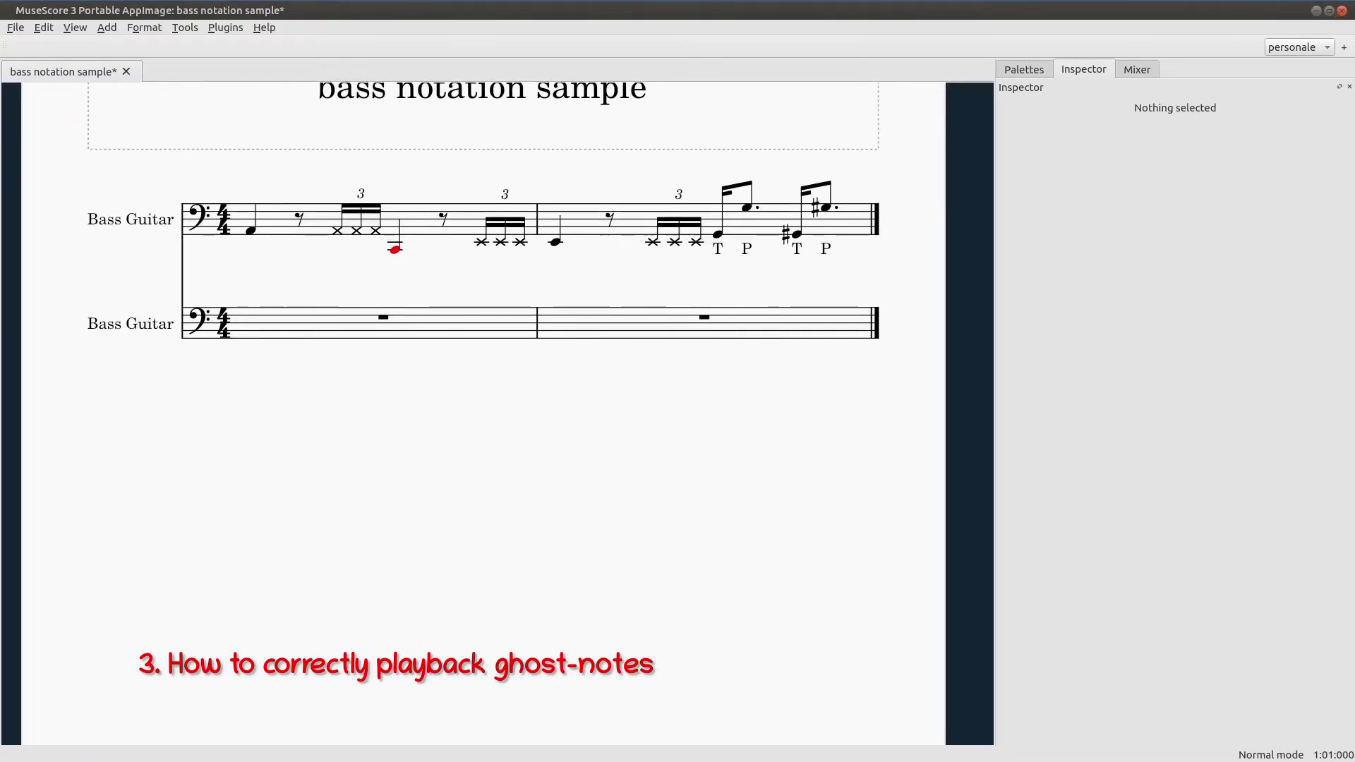
click(417, 219)
shift+click(769, 220)
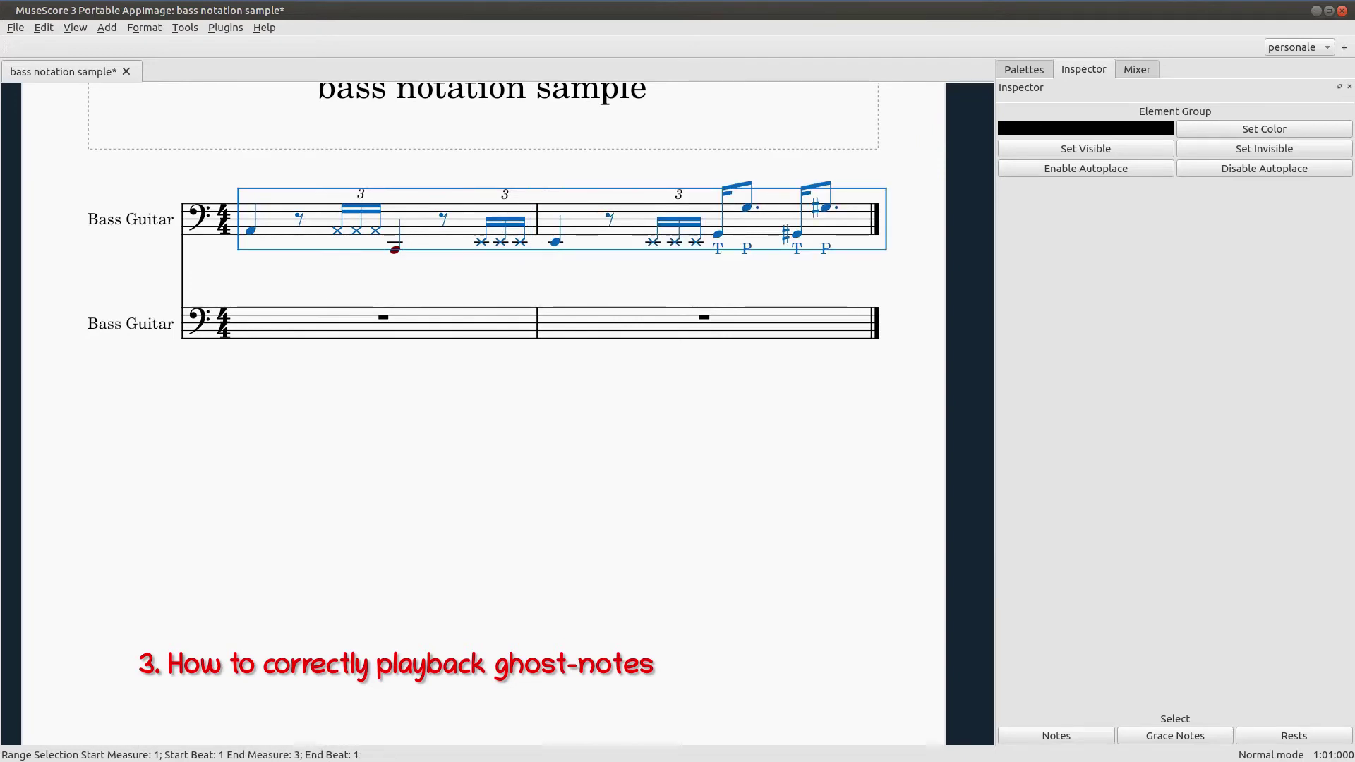
click(383, 318)
key(ctrl+v)
key(Escape)
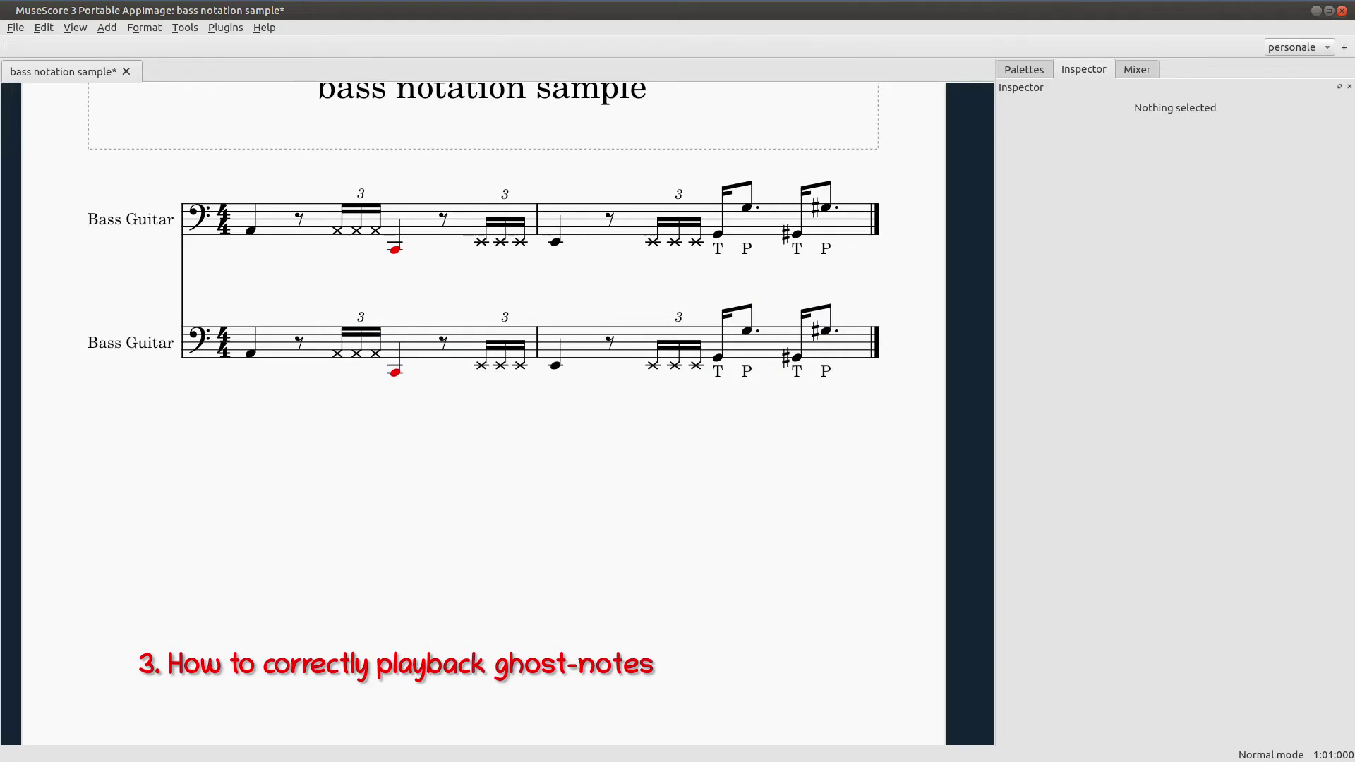
Select all cross-headed notes in the first Bass Guitar staff together and turn off their Play property.
click(418, 219)
shift+click(582, 220)
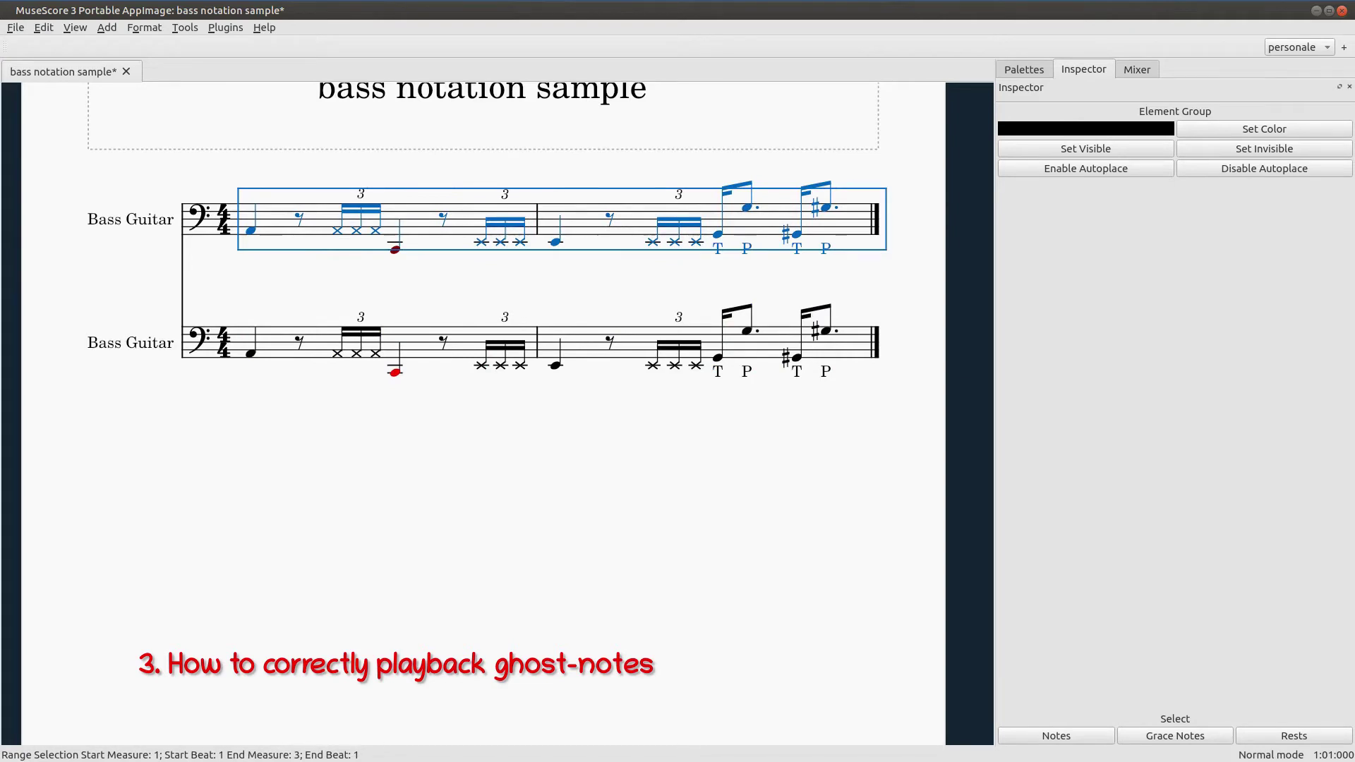
right_click(337, 234)
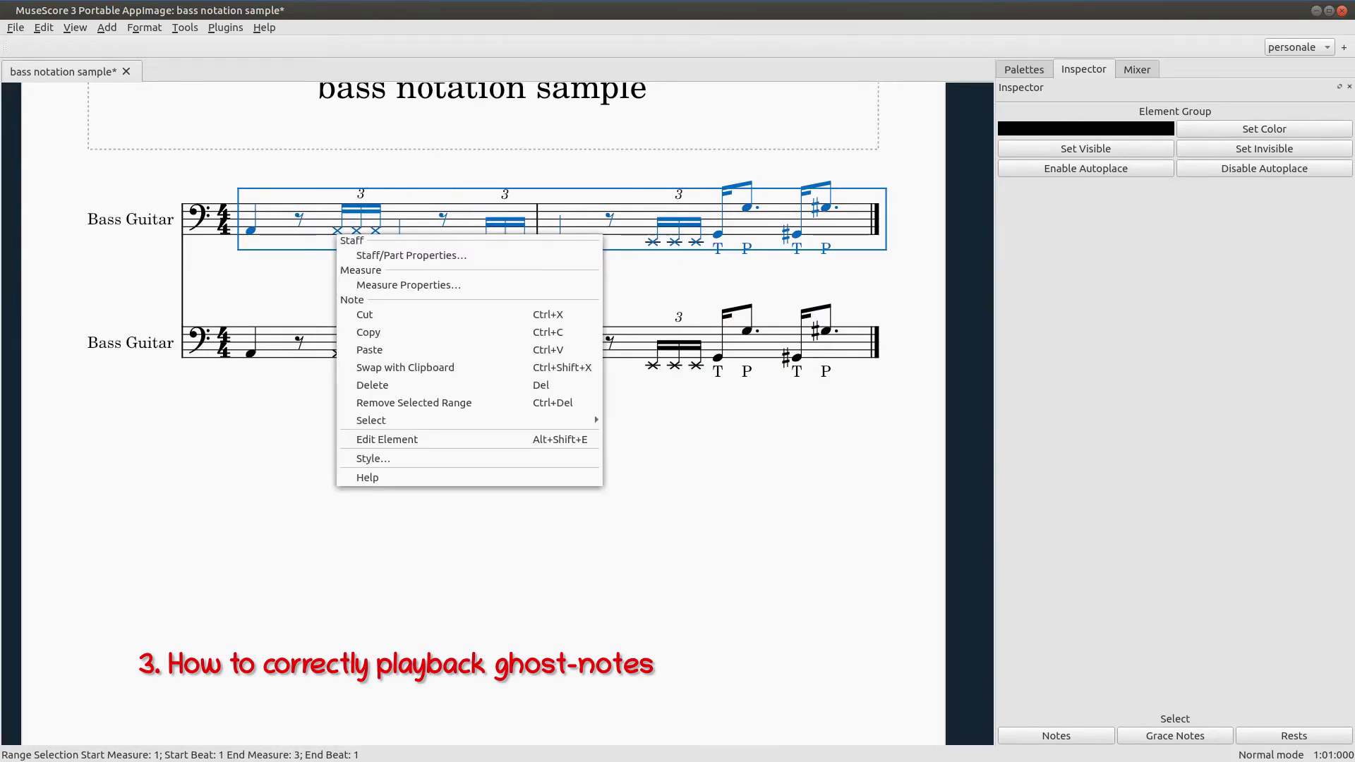
mouse_move(424, 420)
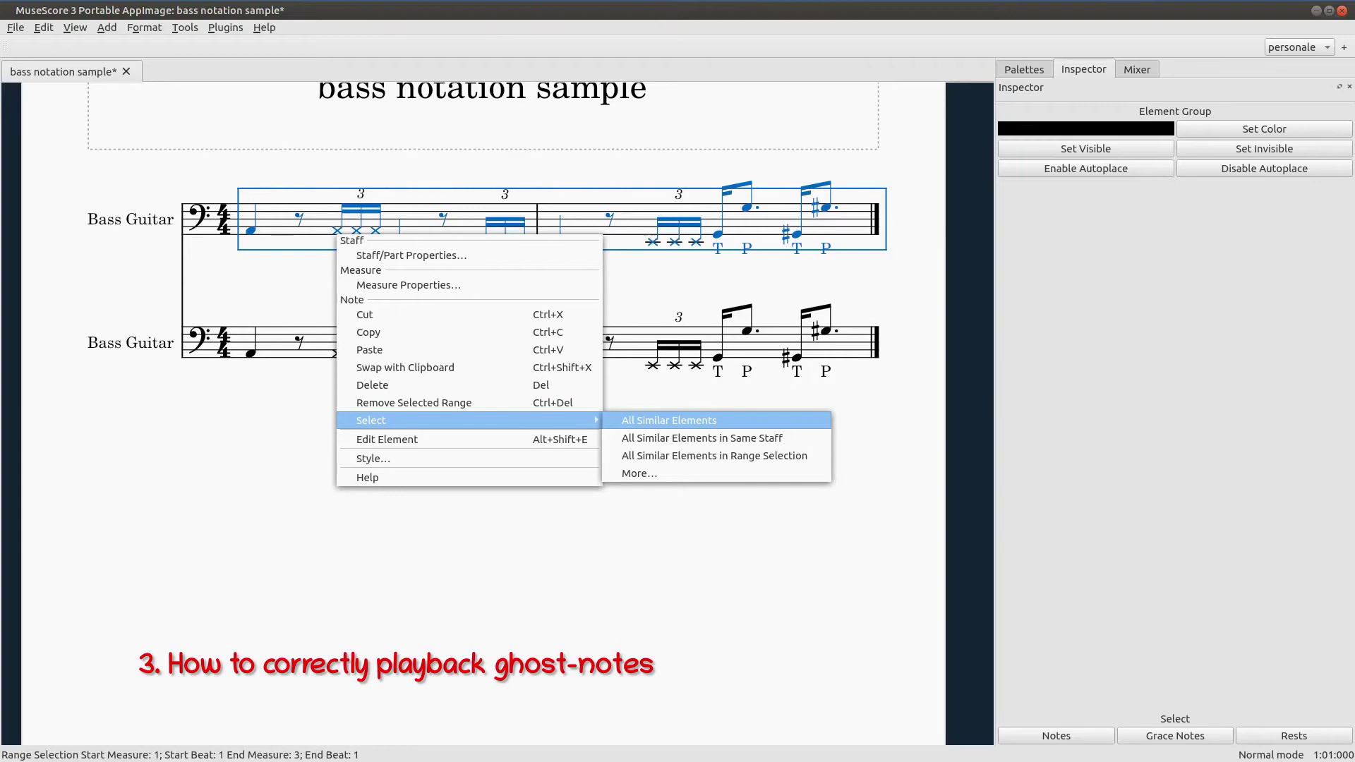
click(703, 438)
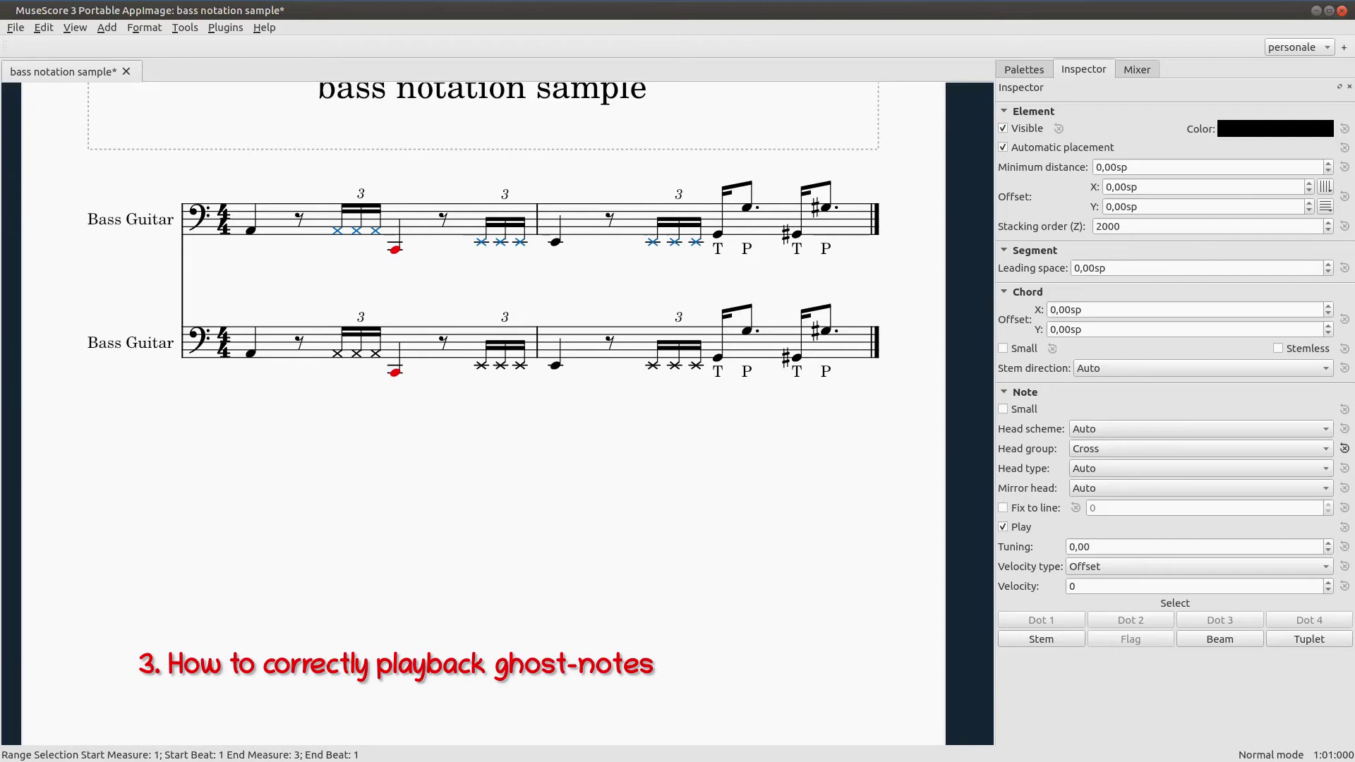
click(1003, 527)
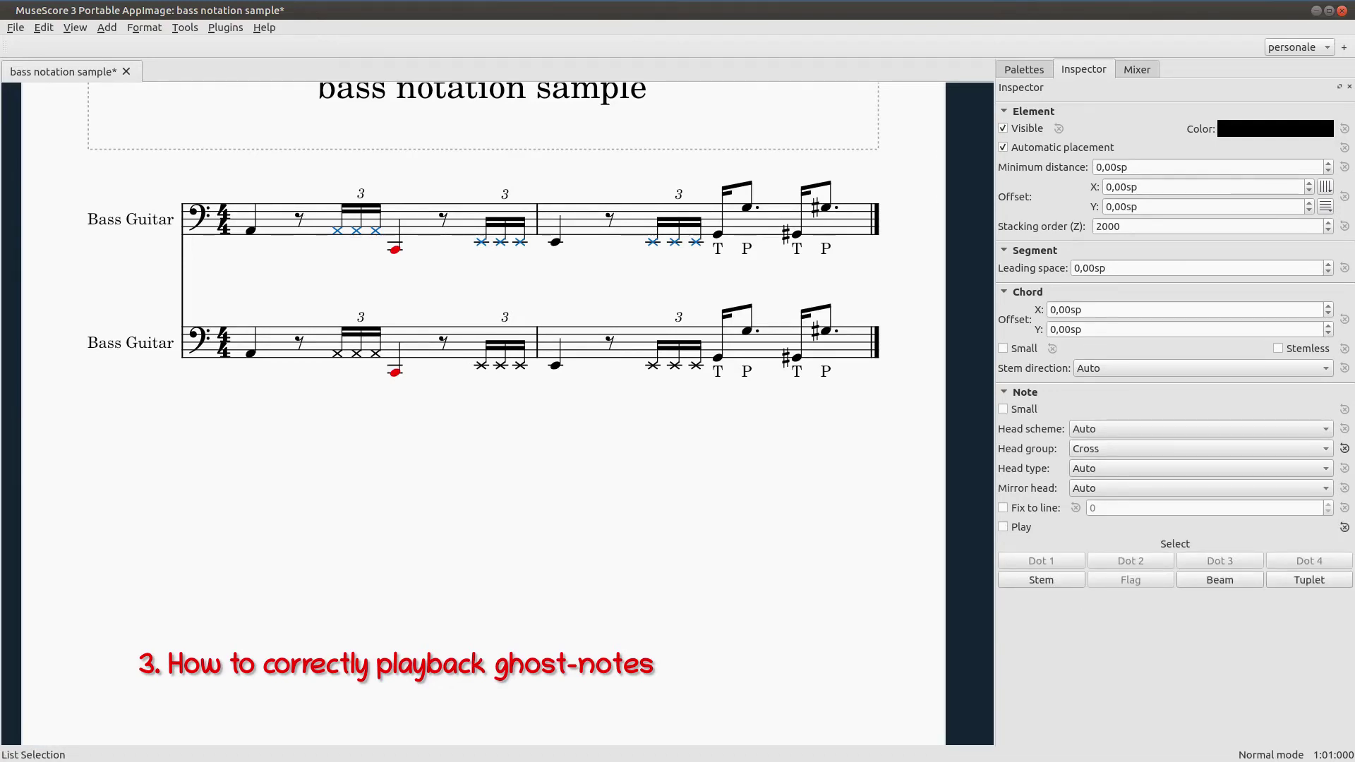
key(Escape)
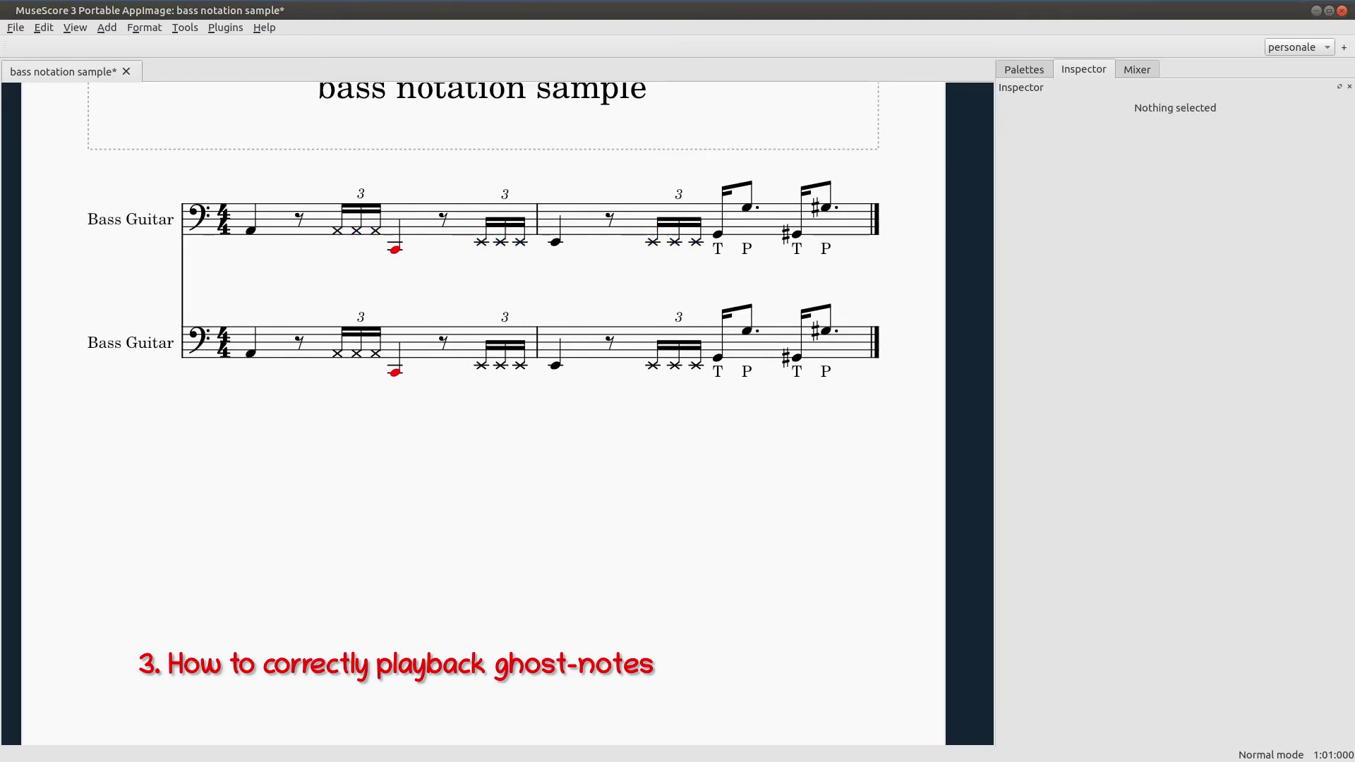
Delete the quarter notes on beats 1 and 3 of measure 1 in the second Bass Guitar staff.
click(250, 354)
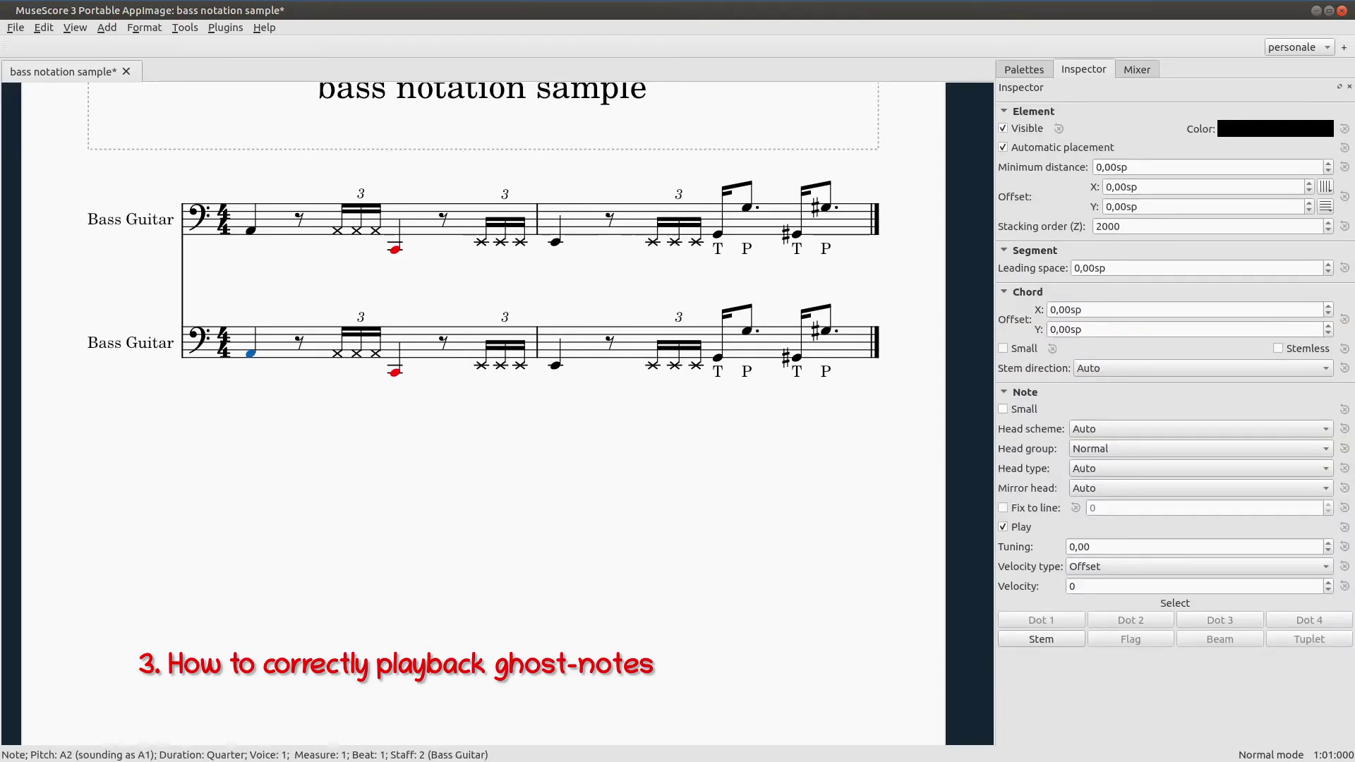
key(shift+Right)
key(Delete)
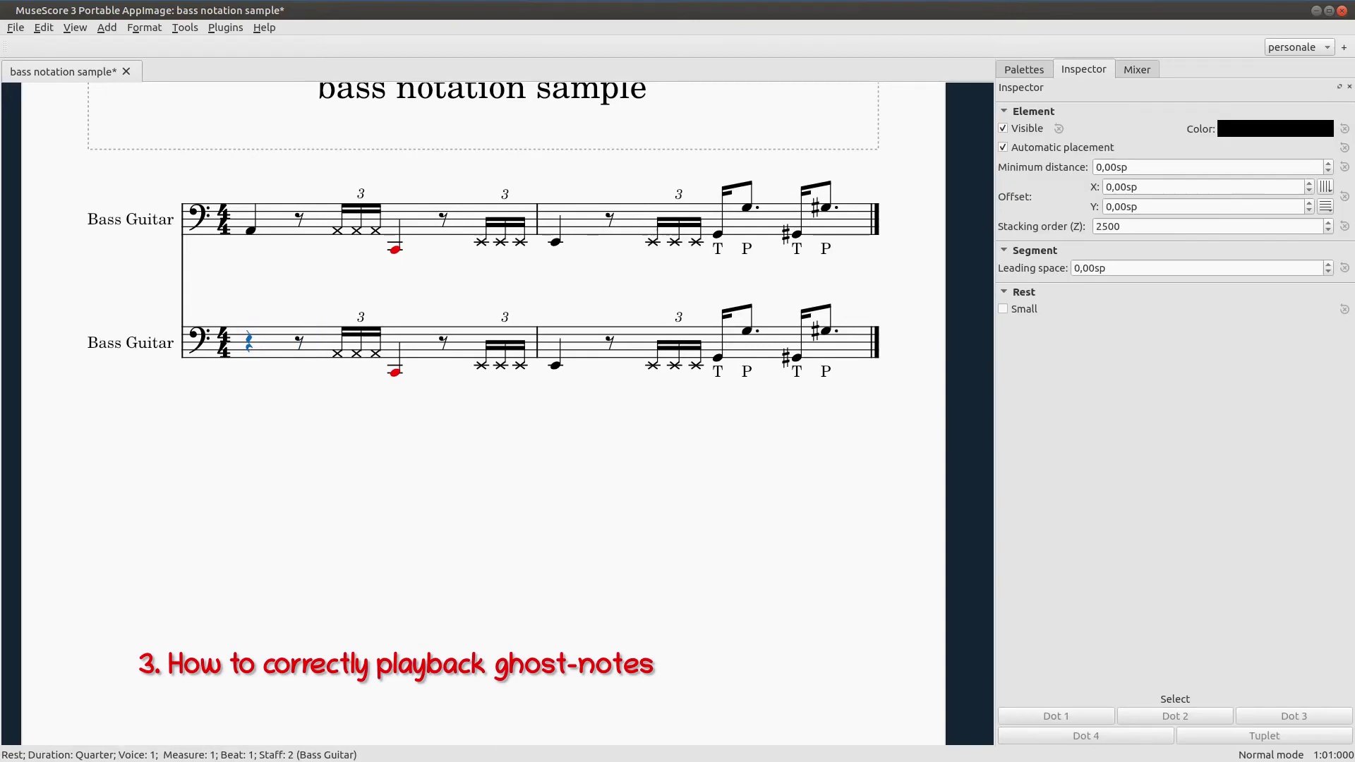
click(394, 373)
key(shift+Right)
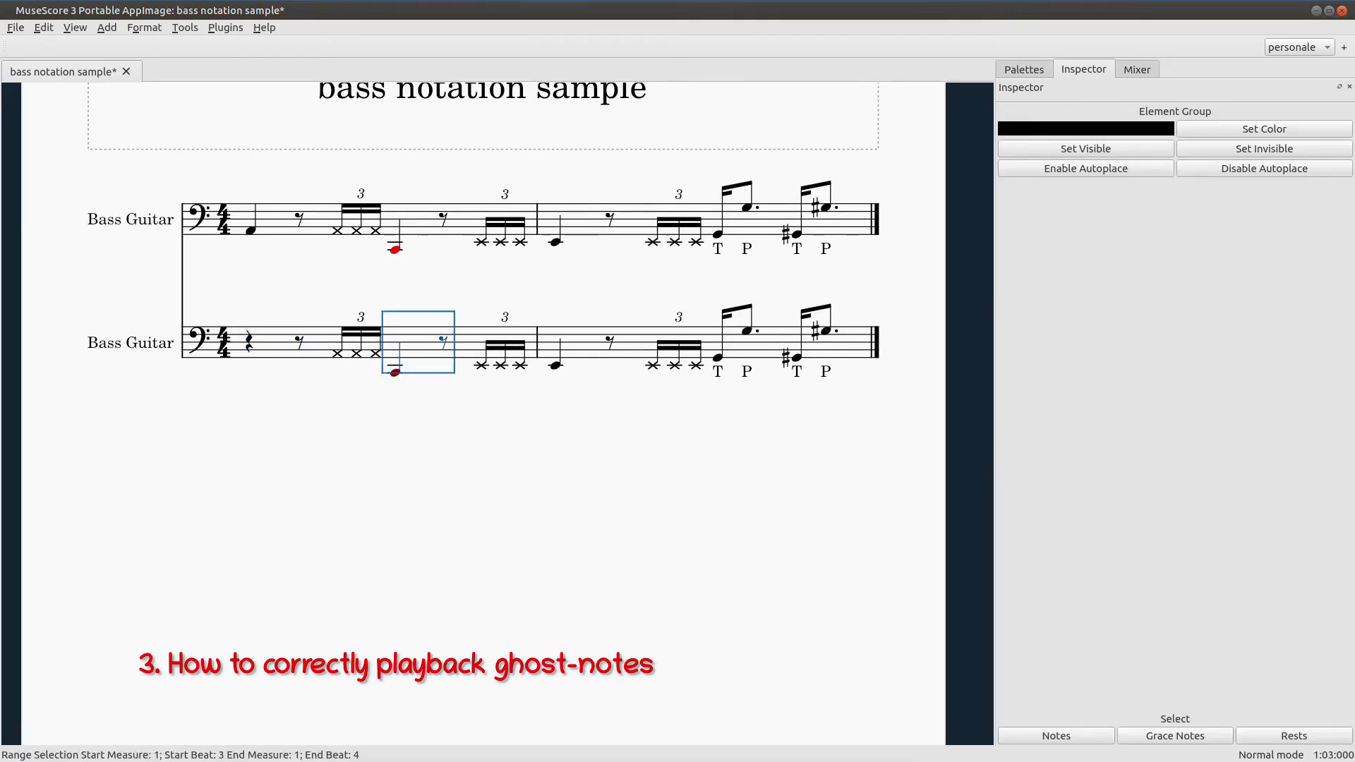
key(Delete)
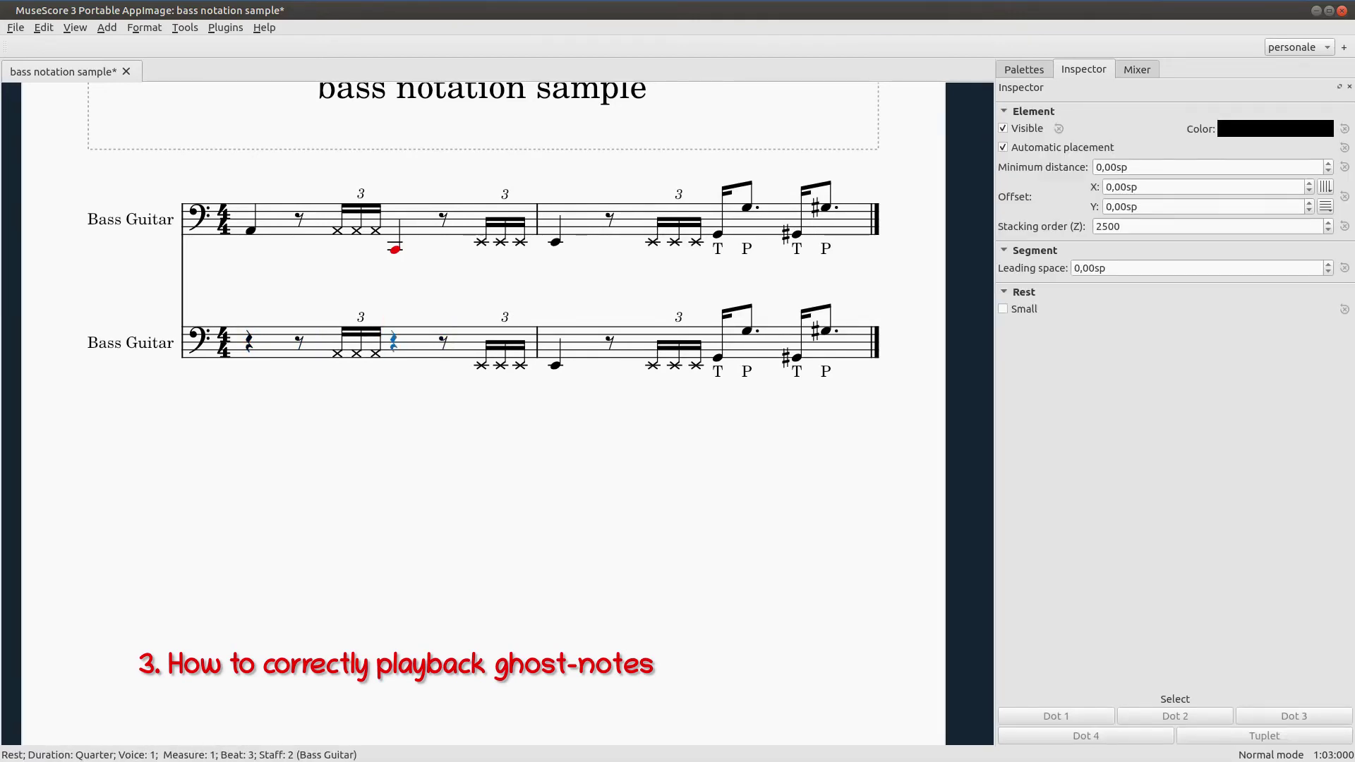
In measure 2 of the second staff, delete the quarter note on beat 1 and the slap and pop notes with their texts.
click(556, 366)
key(shift+Right)
key(Delete)
click(717, 358)
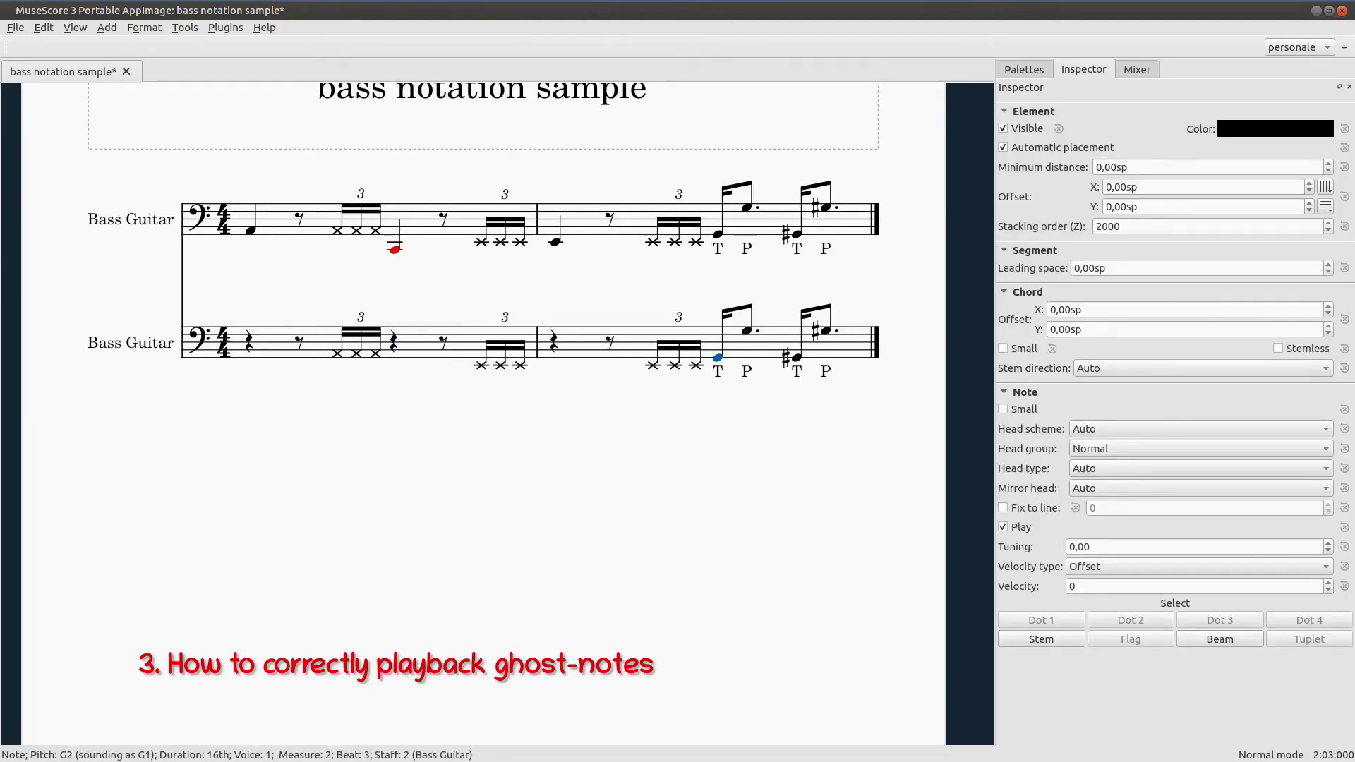
key(ctrl+shift+Right)
key(Delete)
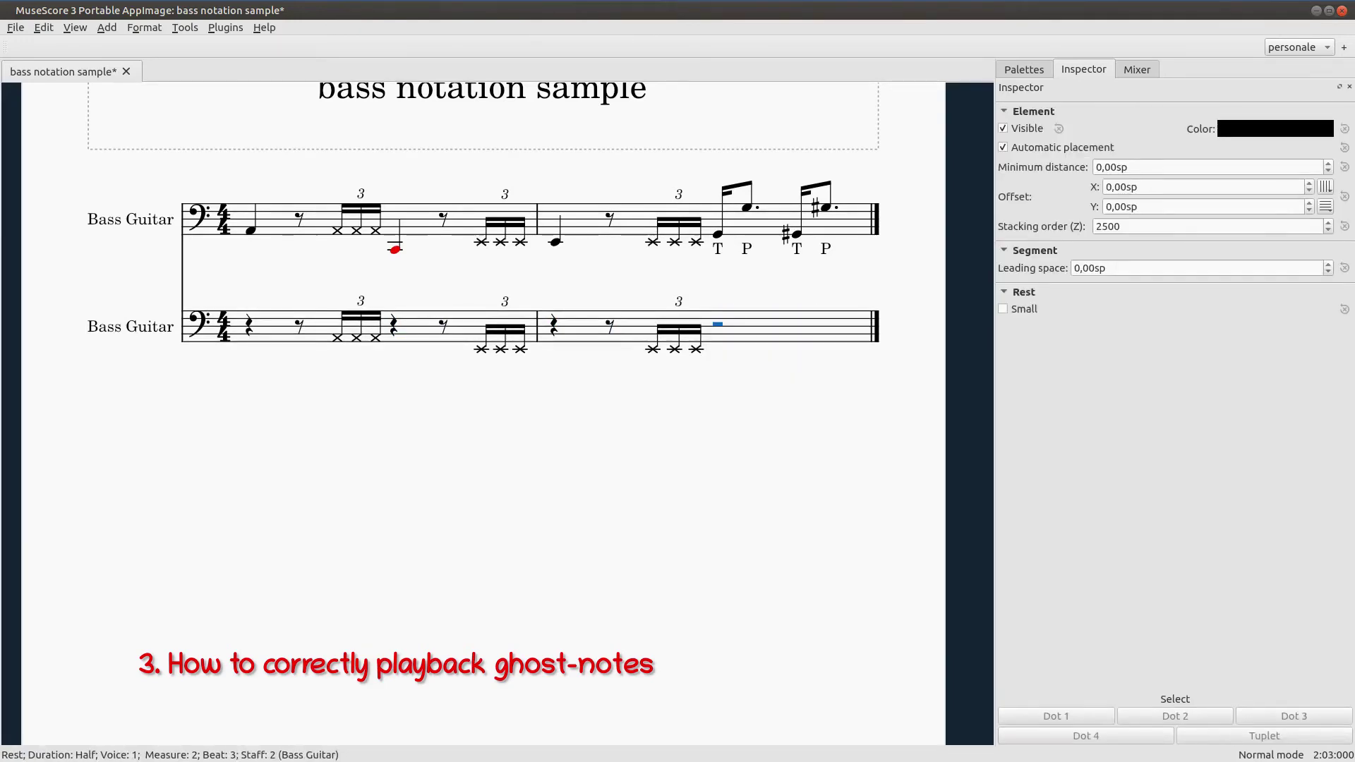
key(Escape)
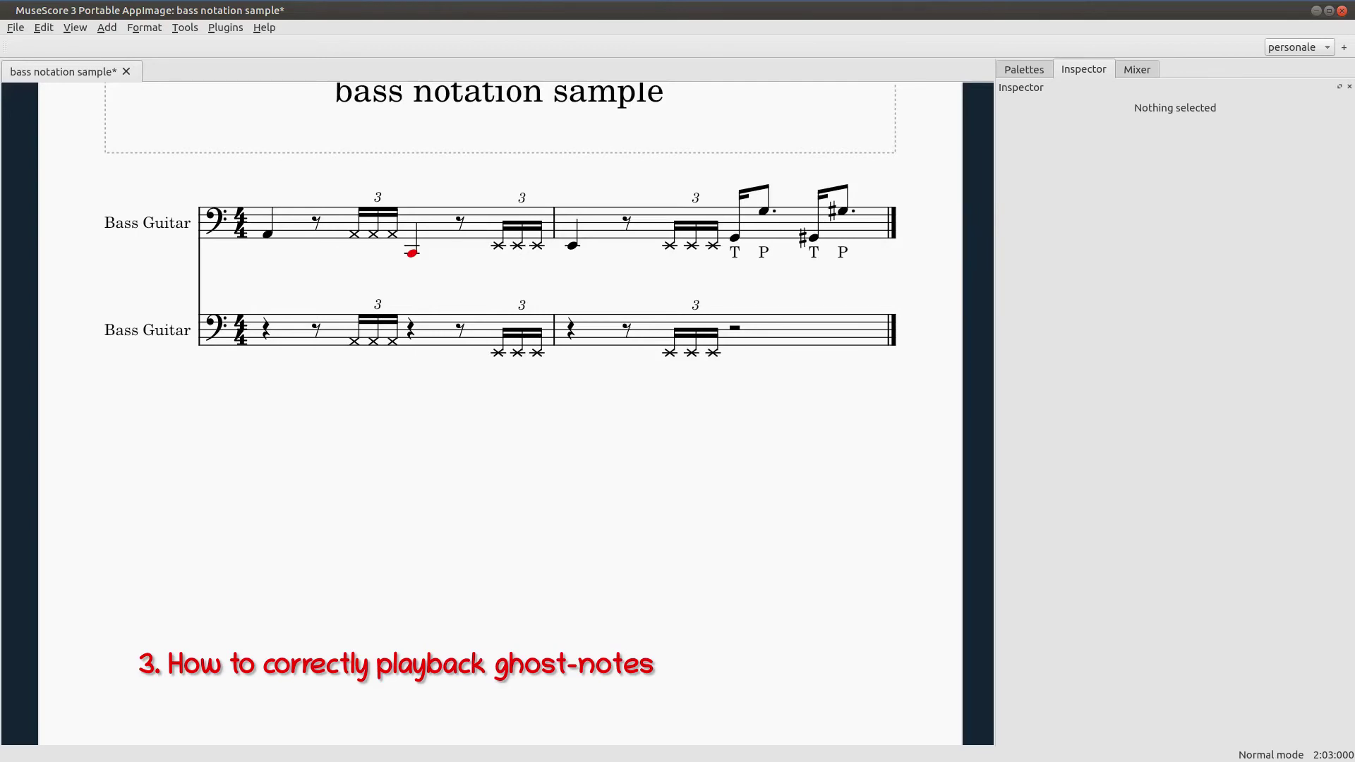
Set the second Bass Guitar's mixer sound to Palm Muted Guitar and play back the score from the beginning.
key(F10)
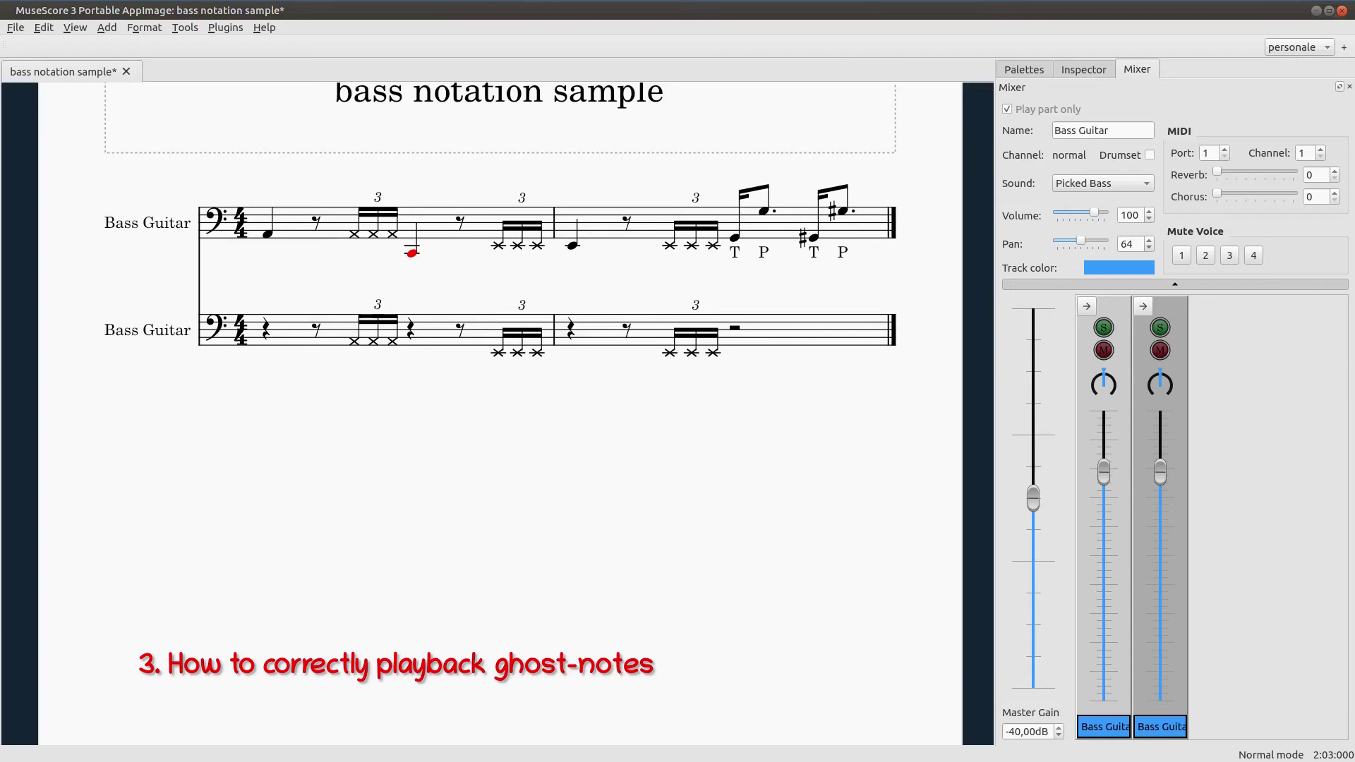
click(1161, 727)
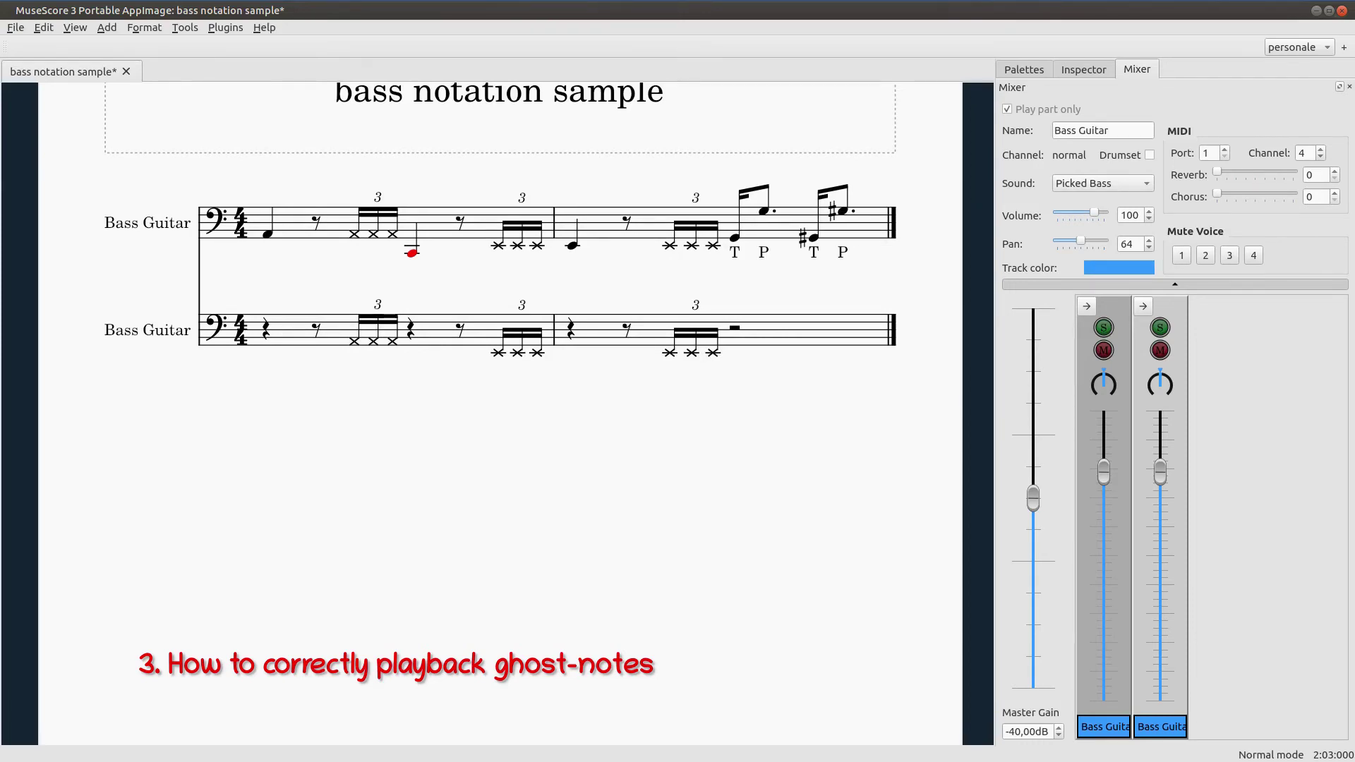
click(1103, 185)
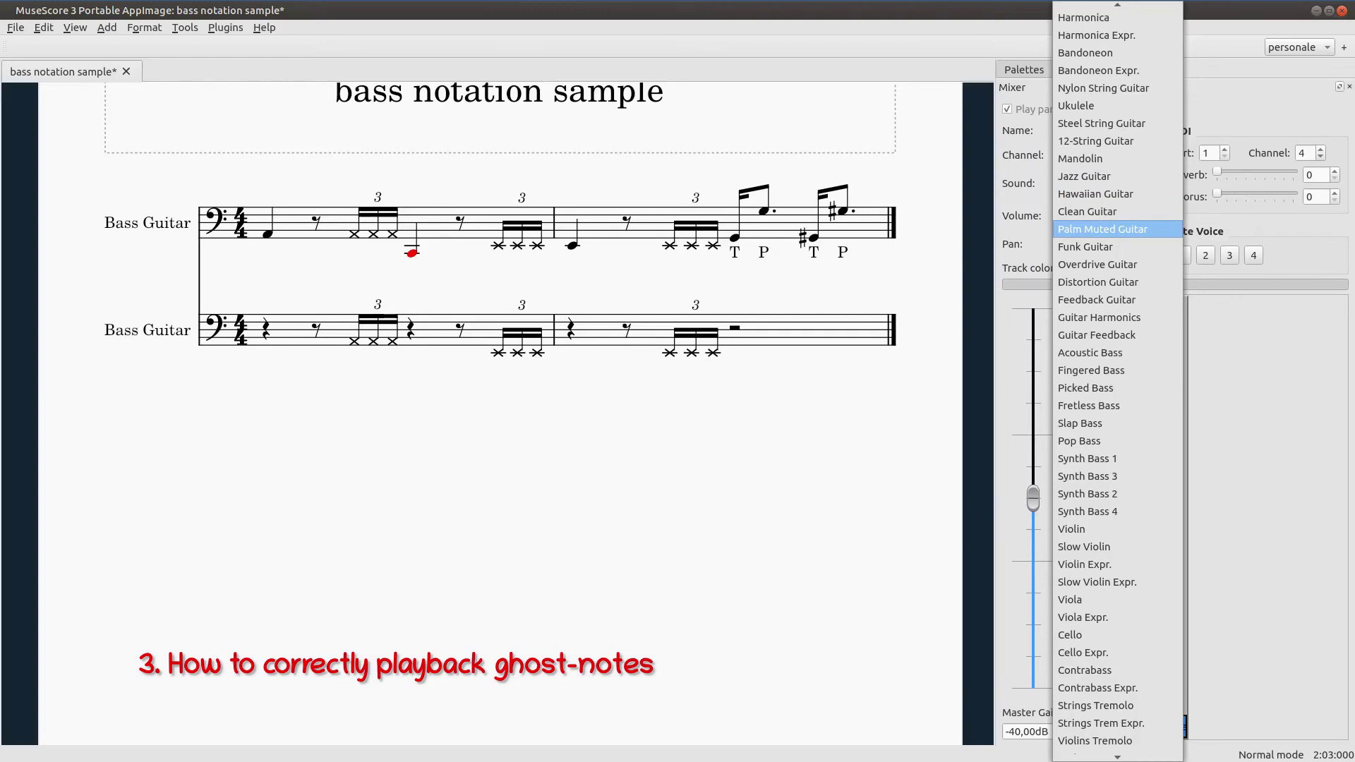
click(1102, 228)
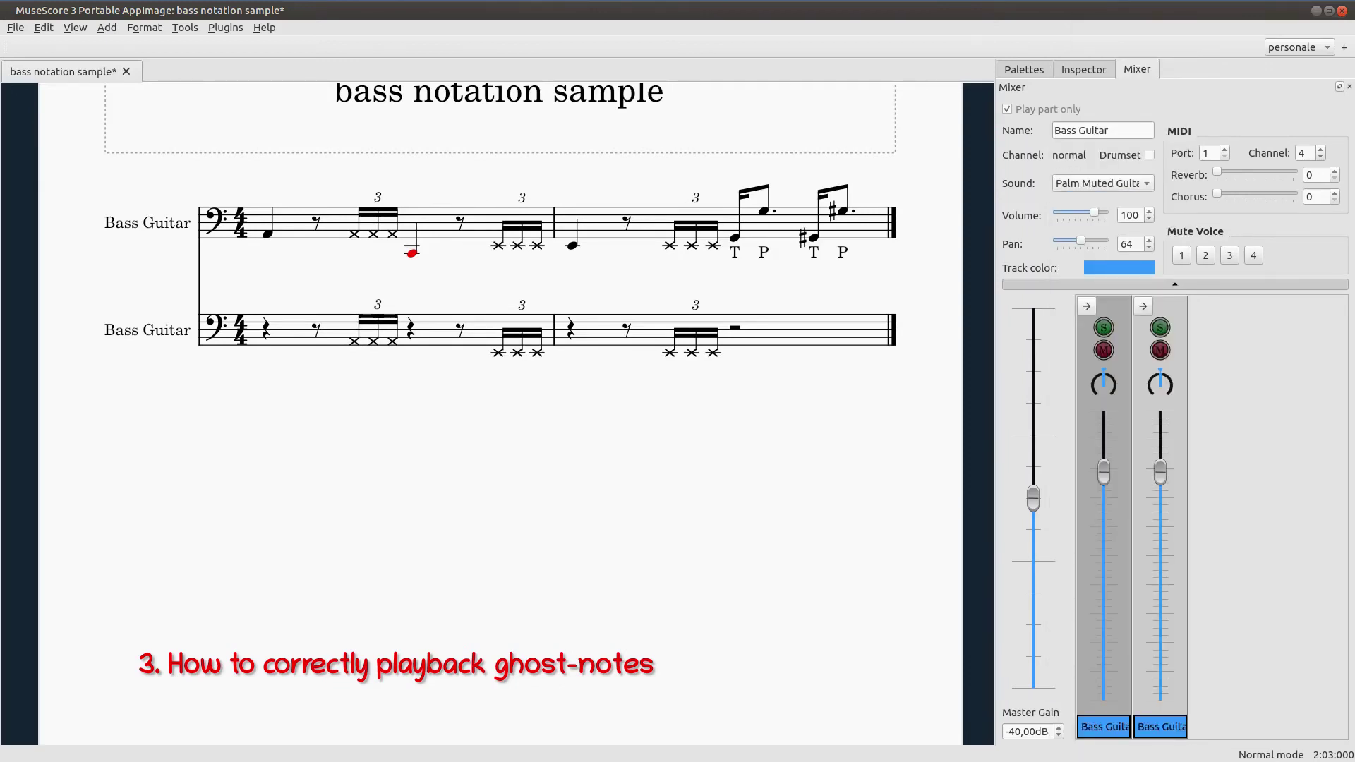
key(space)
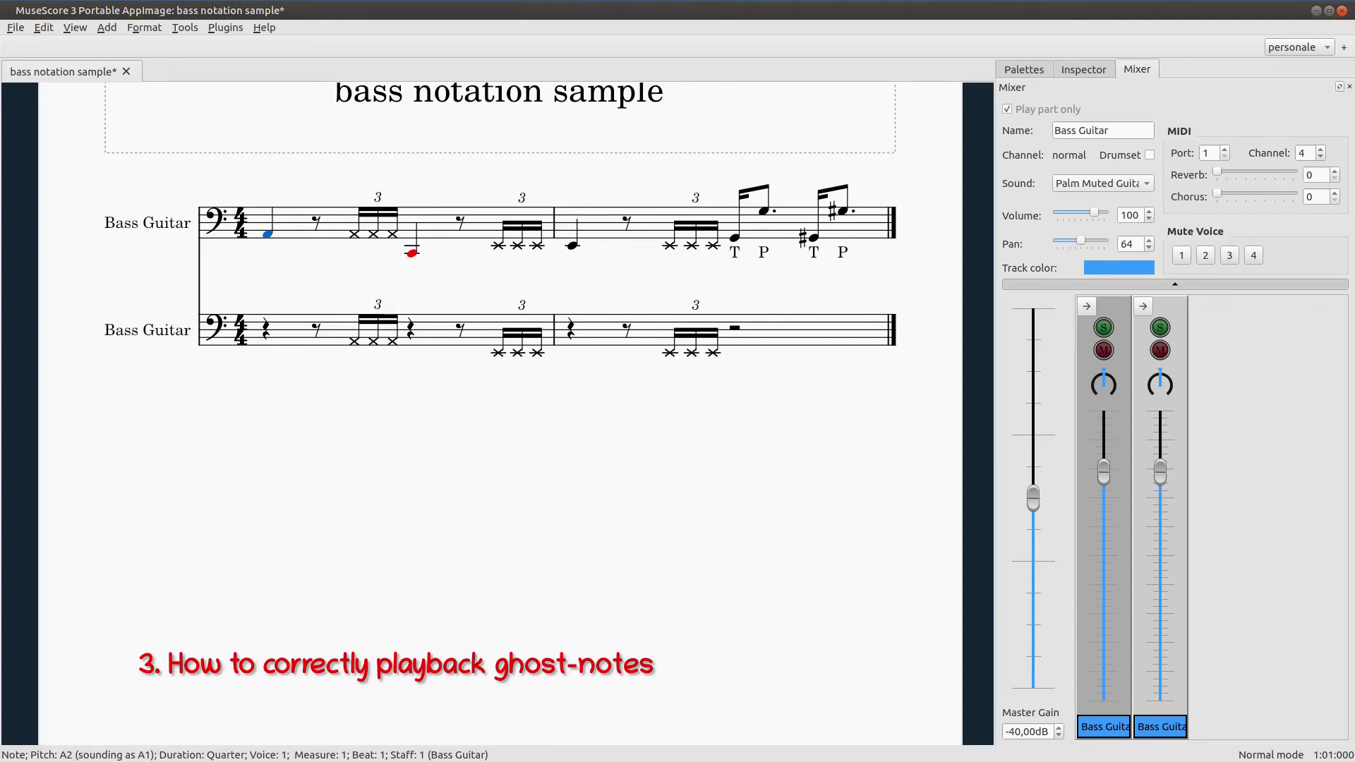
Return the second Bass Guitar's mixer sound to Picked Bass.
click(1104, 183)
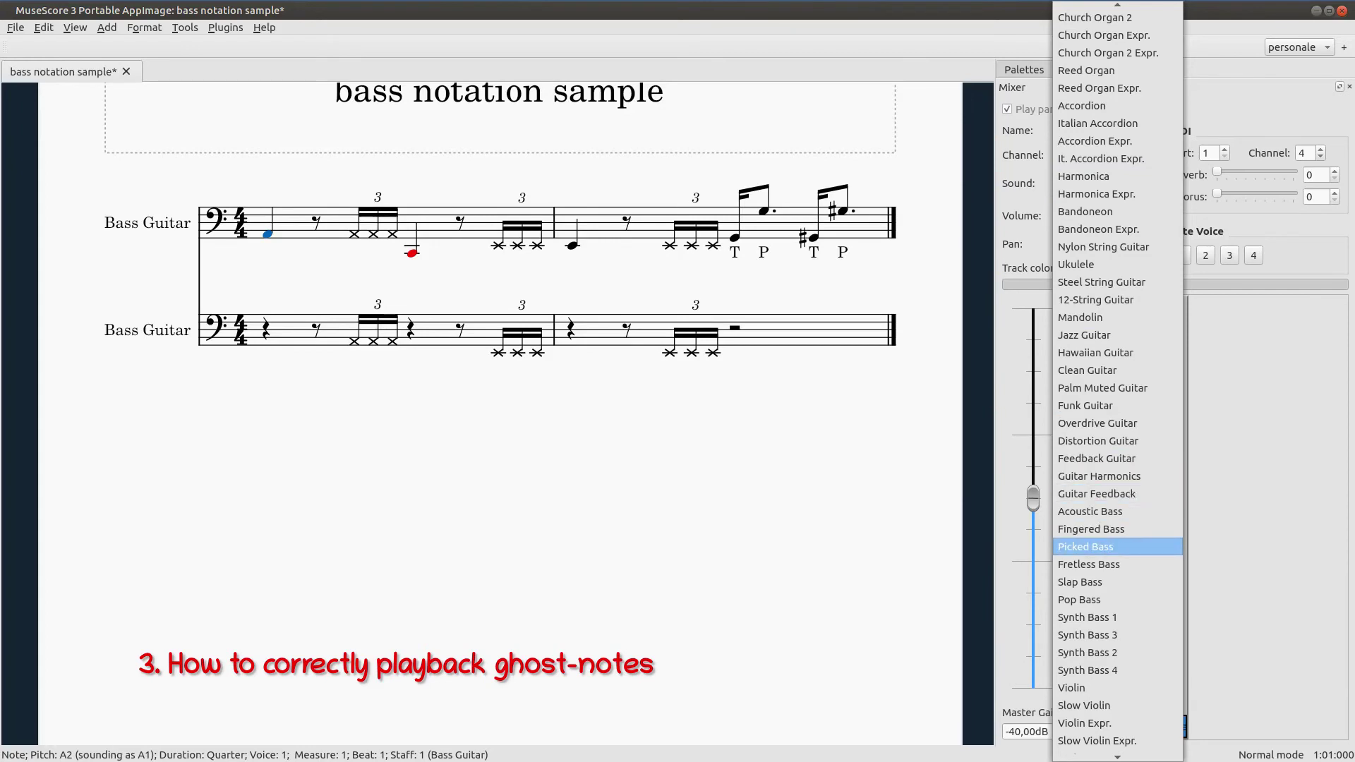
click(1117, 547)
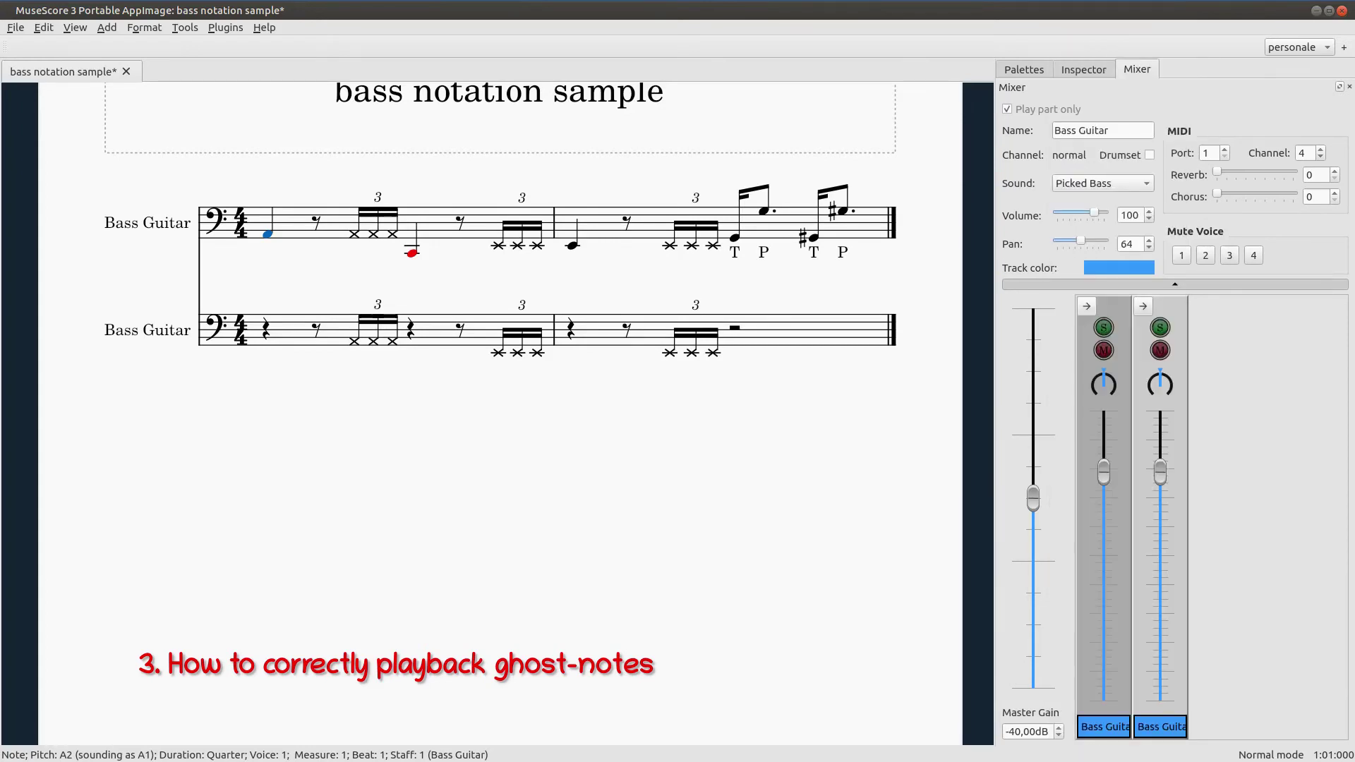
Transpose the ghost notes in both measures of the second Bass Guitar staff down one octave.
key(Escape)
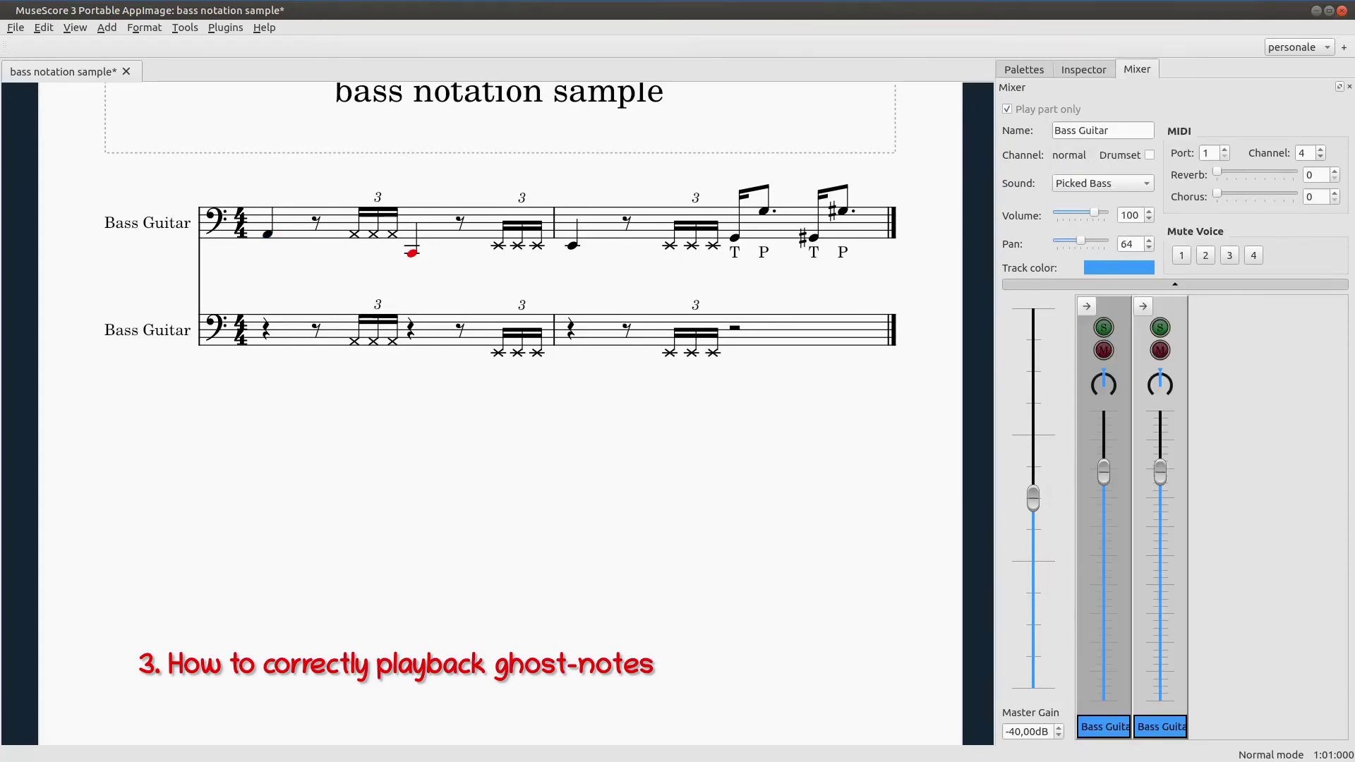
click(297, 330)
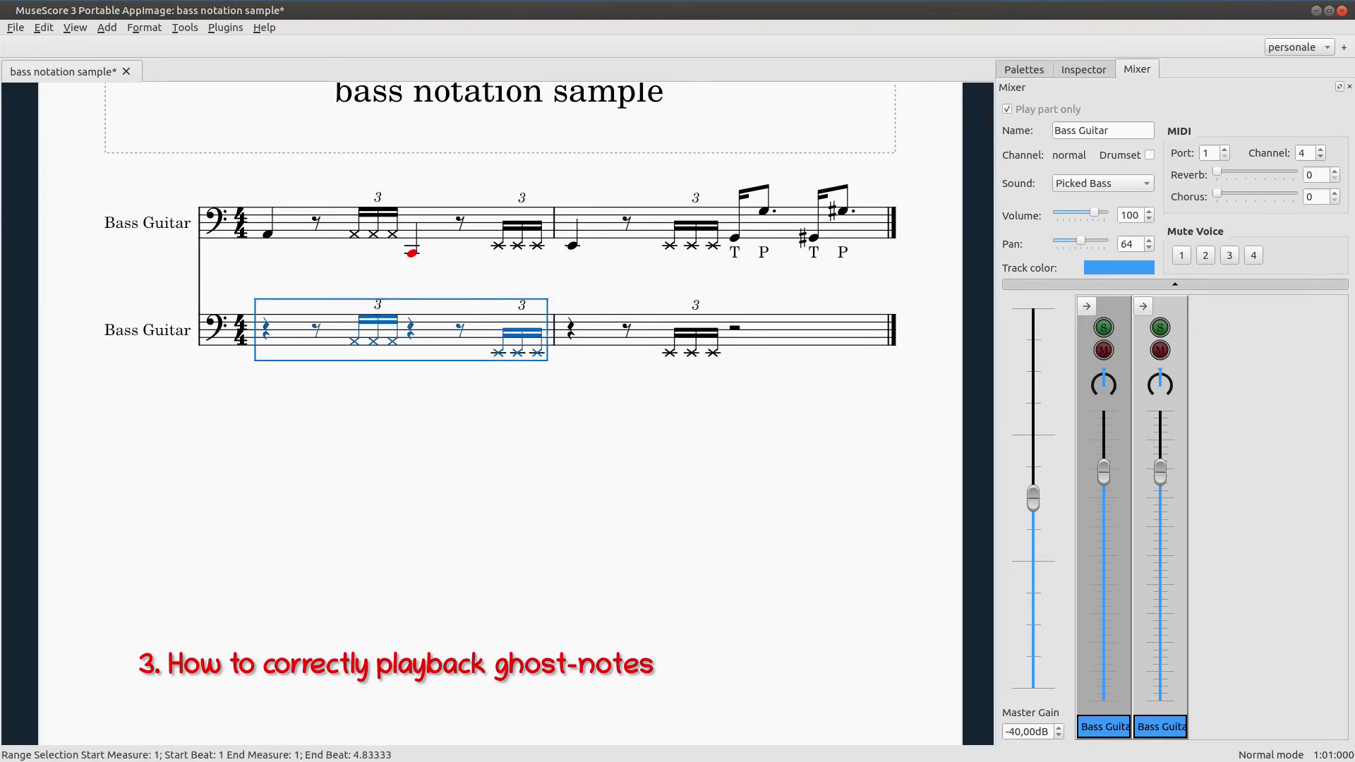
shift+click(812, 329)
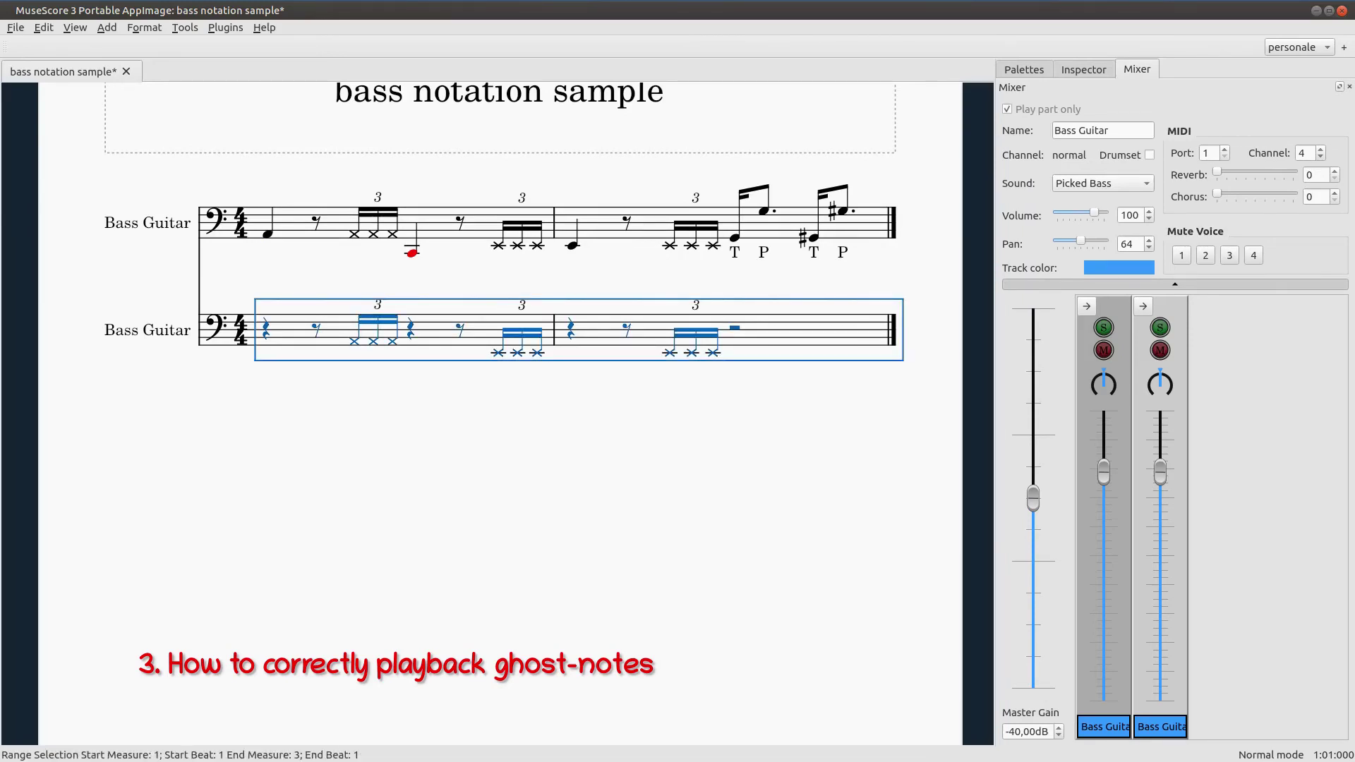
key(ctrl+Down)
key(Escape)
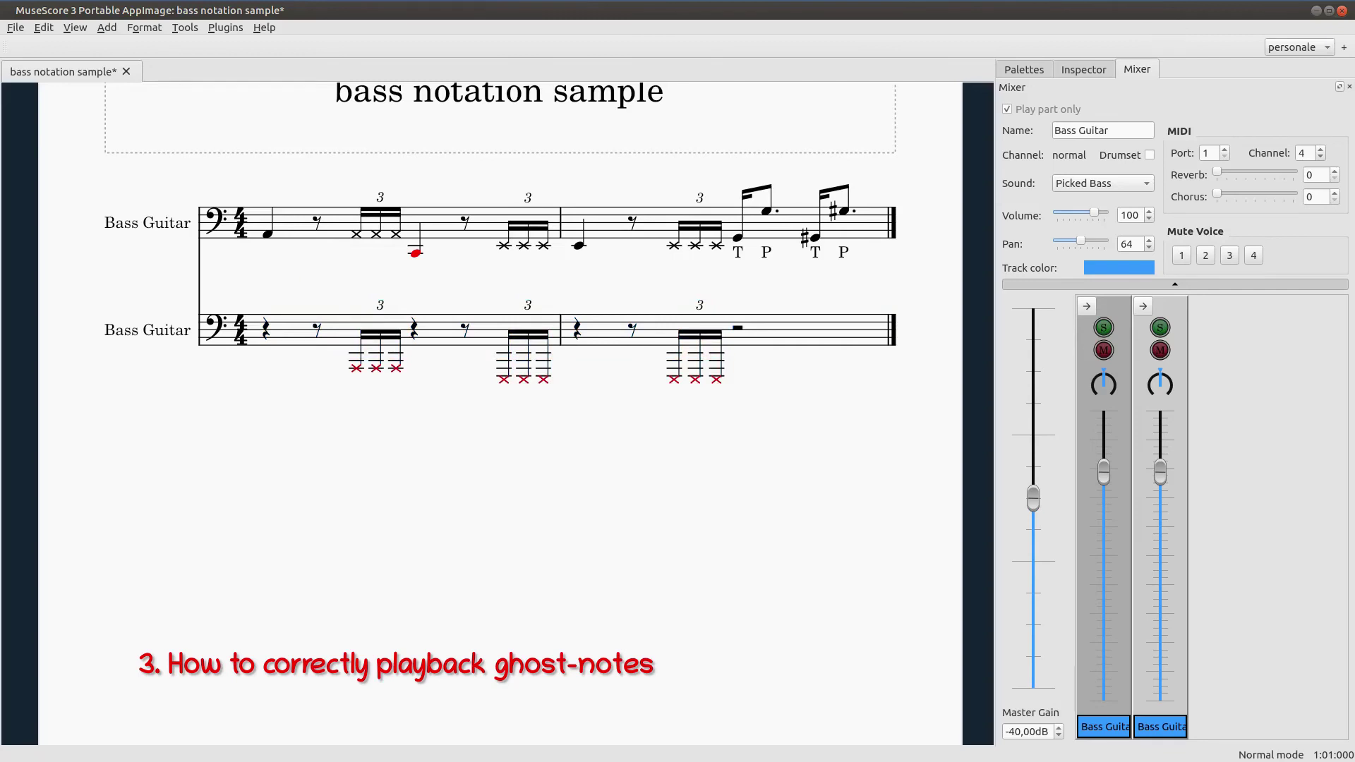
Play back the score from measure 1 to hear the lowered ghost notes, and clear the selection.
click(297, 329)
key(space)
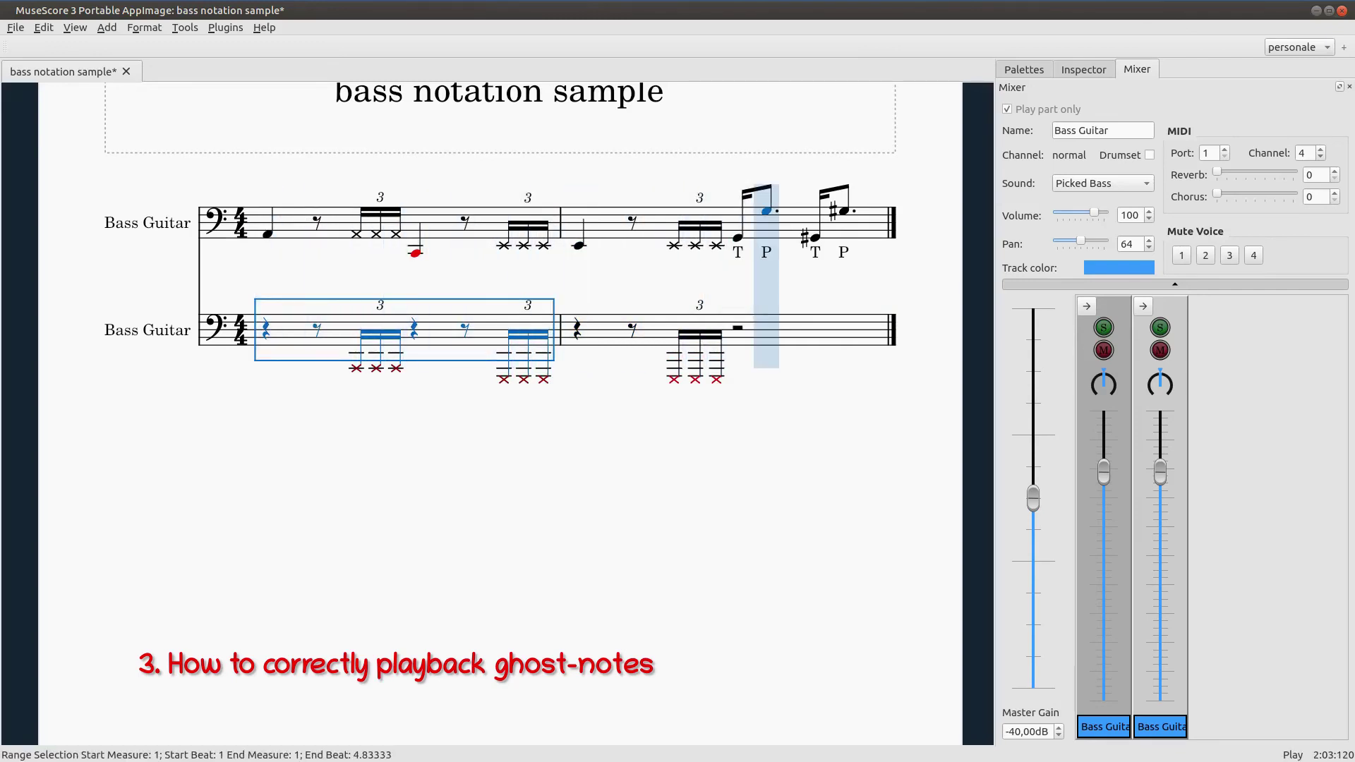
key(Escape)
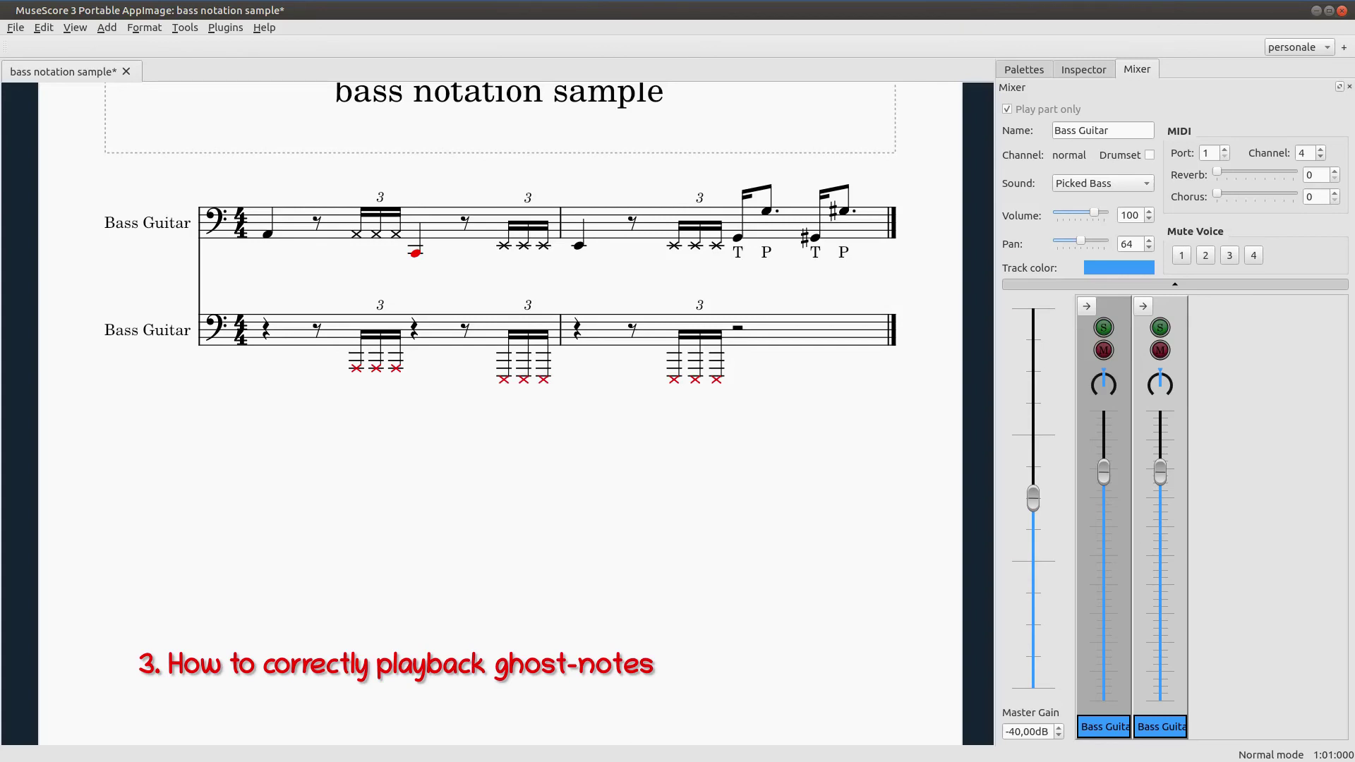
Hide the second Bass Guitar instrument in the score and play back the sample from the beginning.
key(i)
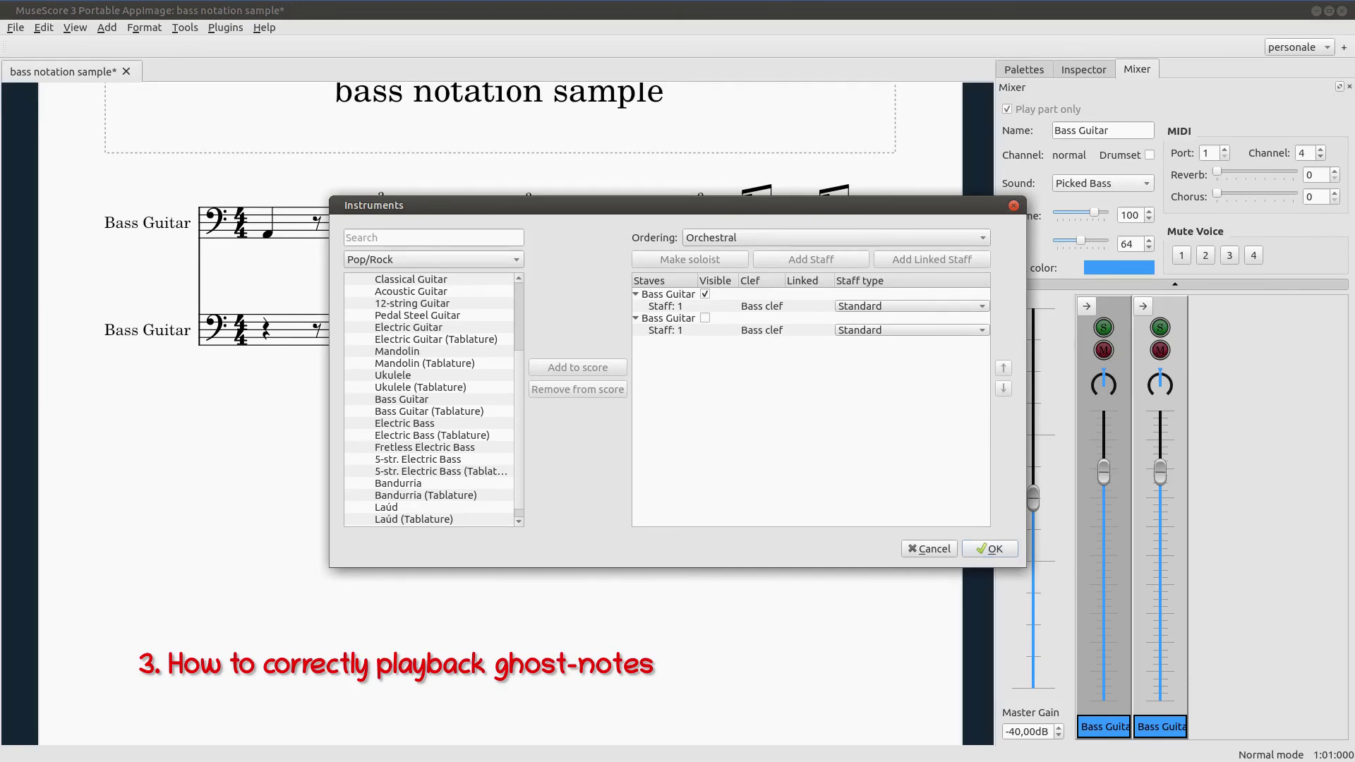
key(Return)
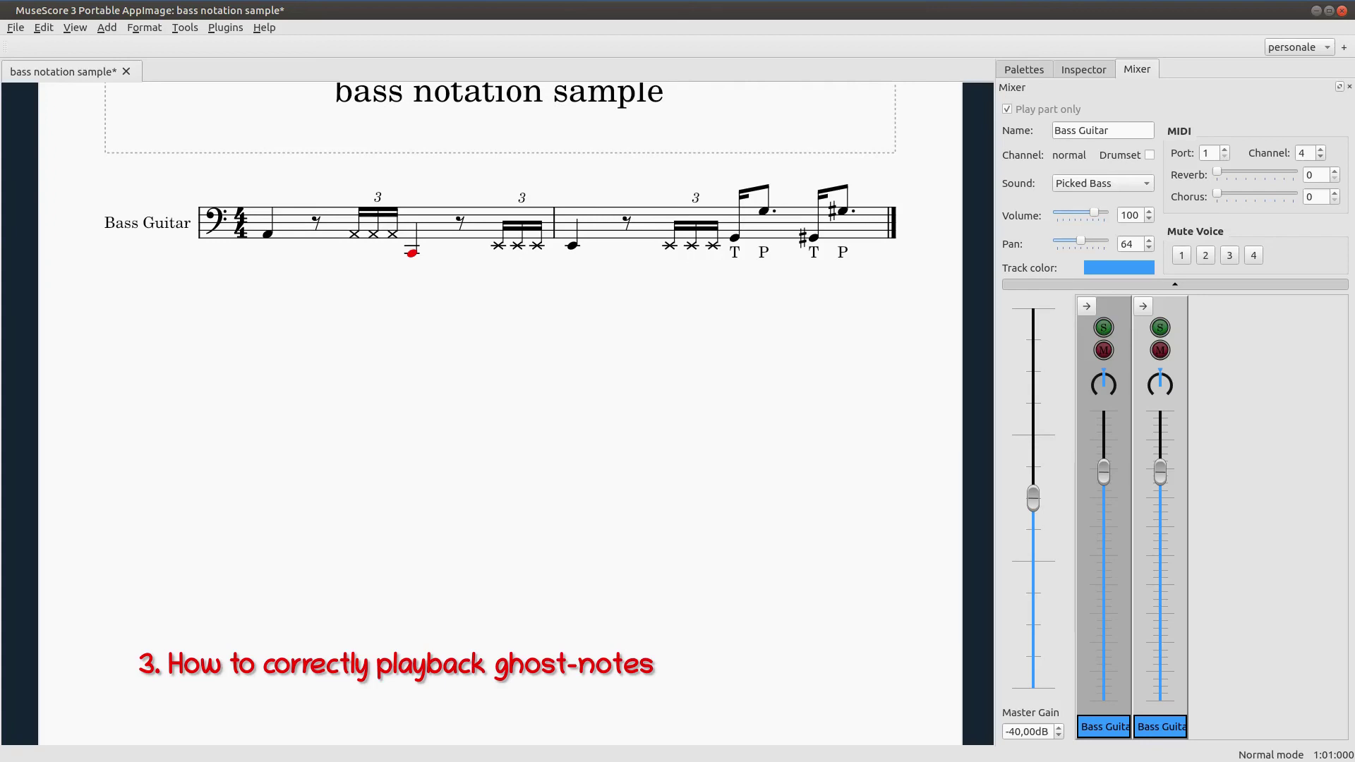
key(space)
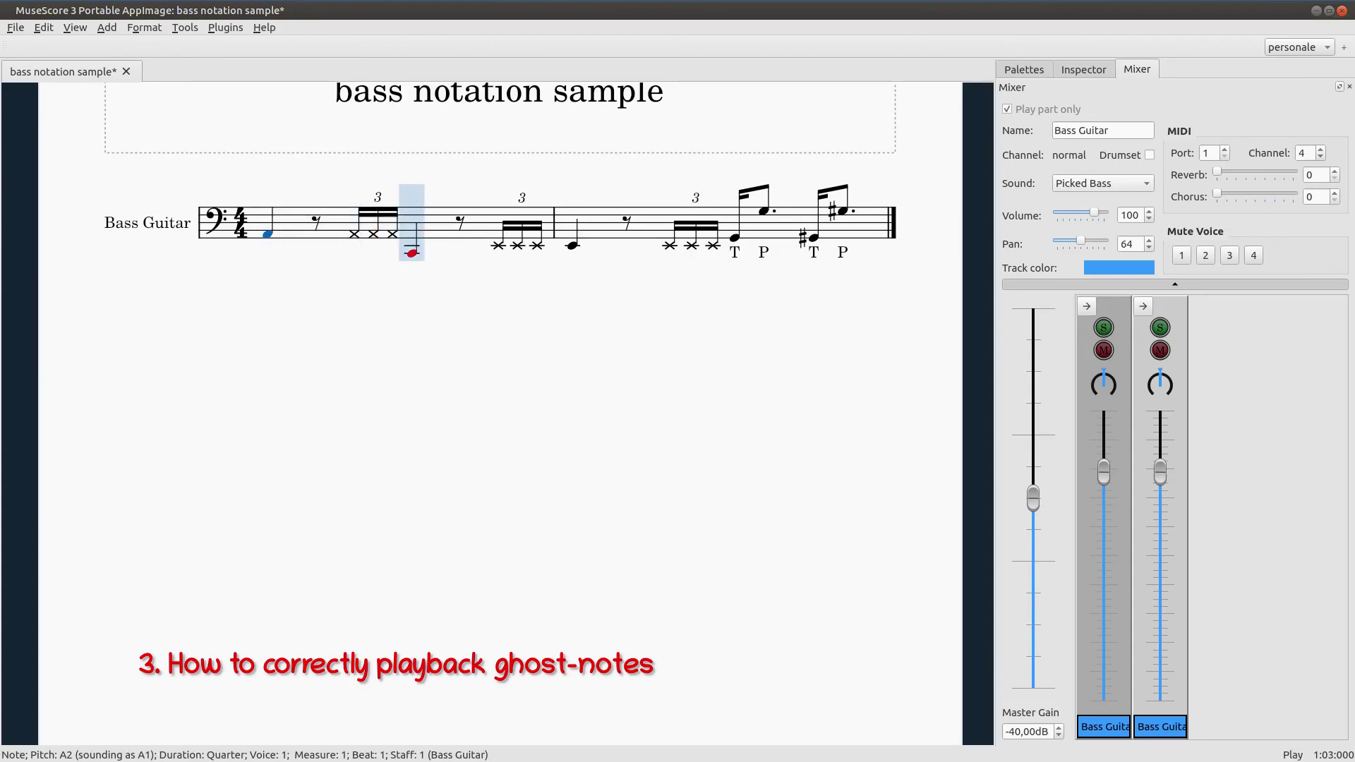